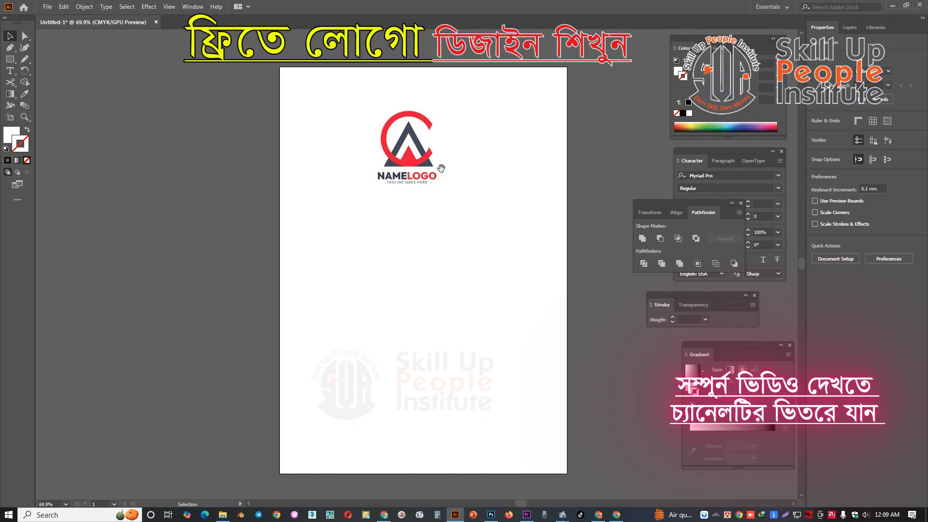
# Set up the Pen tool with no fill and an orange stroke of magenta 50 and yellow 100.
pyautogui.moveTo(443, 165); pyautogui.dragTo(437, 179)
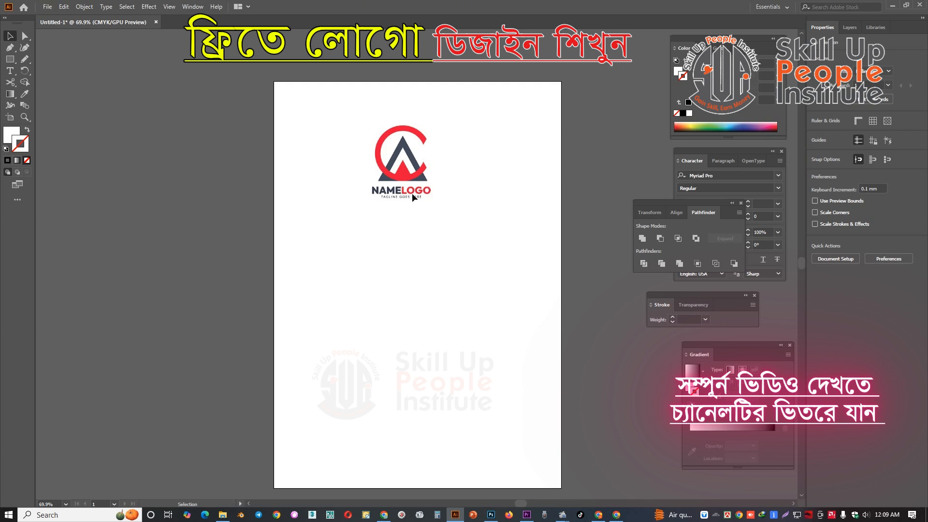
pyautogui.scroll(5, 424, 184)
pyautogui.scroll(1, 425, 184)
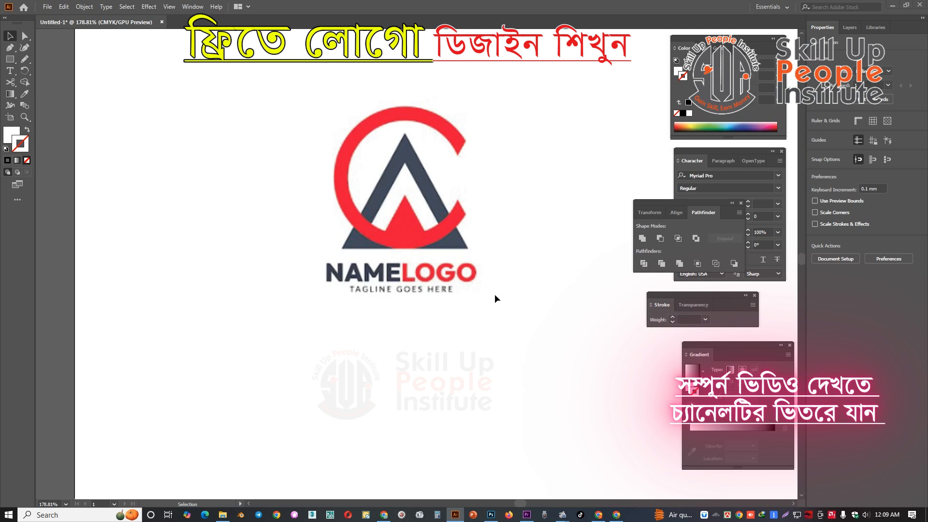
pyautogui.click(593, 159)
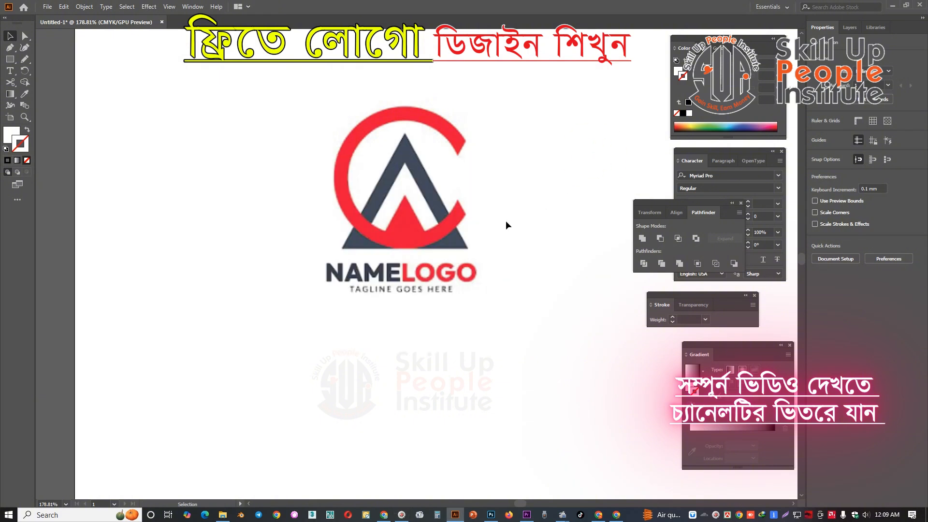
pyautogui.moveTo(506, 225); pyautogui.dragTo(468, 207)
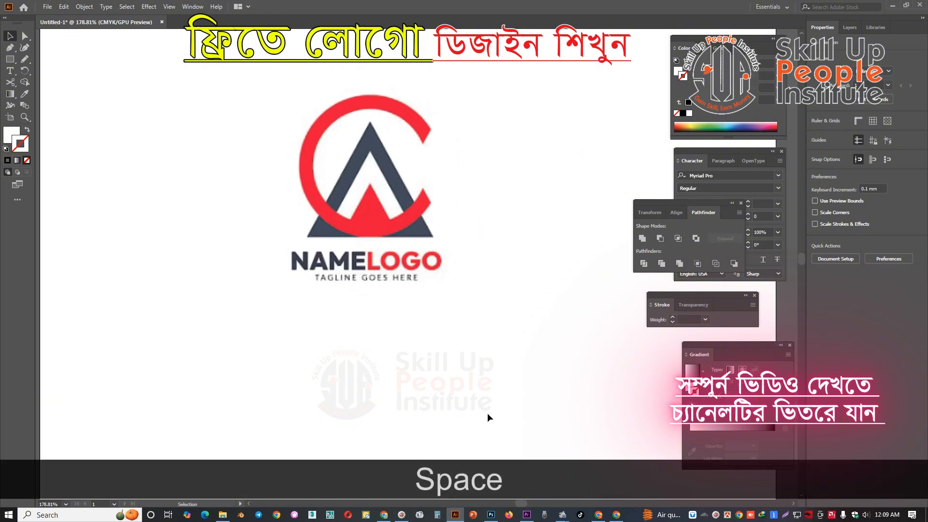
pyautogui.moveTo(417, 252); pyautogui.dragTo(453, 264)
pyautogui.moveTo(424, 206); pyautogui.dragTo(440, 227)
pyautogui.press('p')
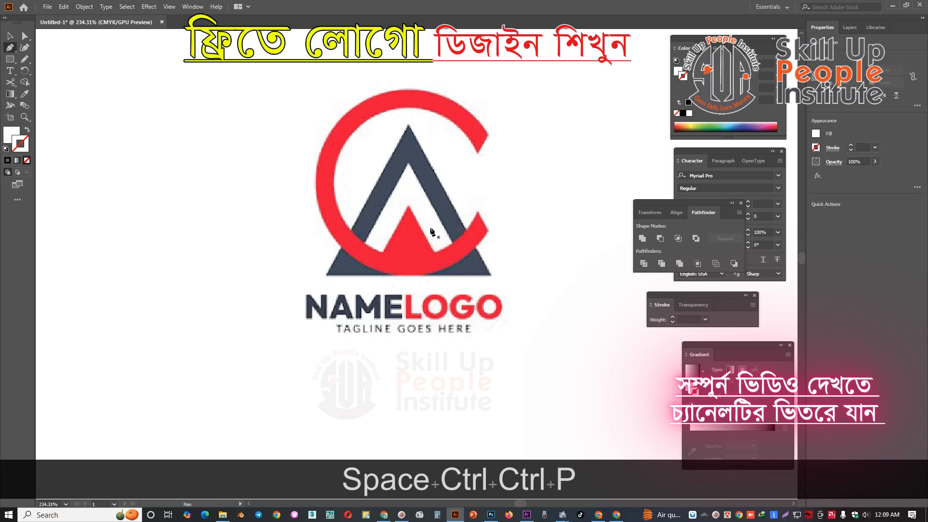
pyautogui.click(28, 163)
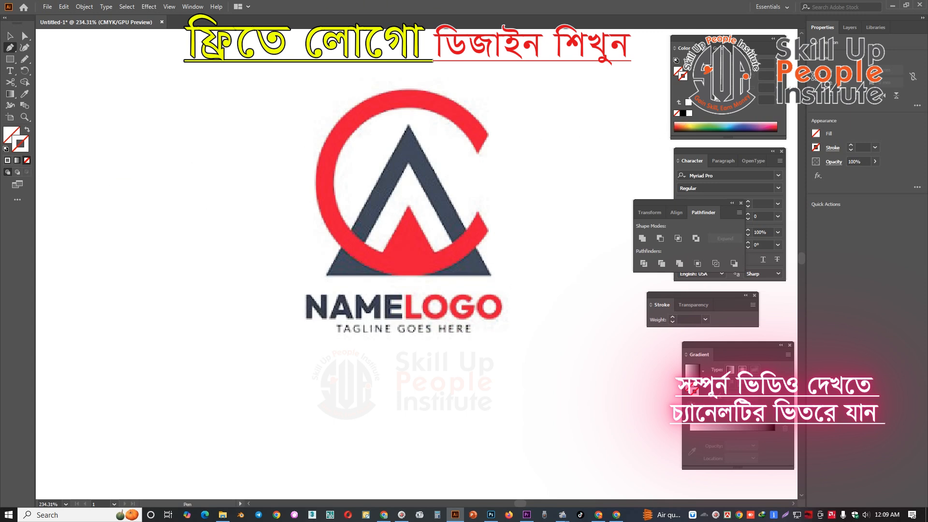
pyautogui.click(682, 113)
pyautogui.click(753, 88)
pyautogui.click(731, 76)
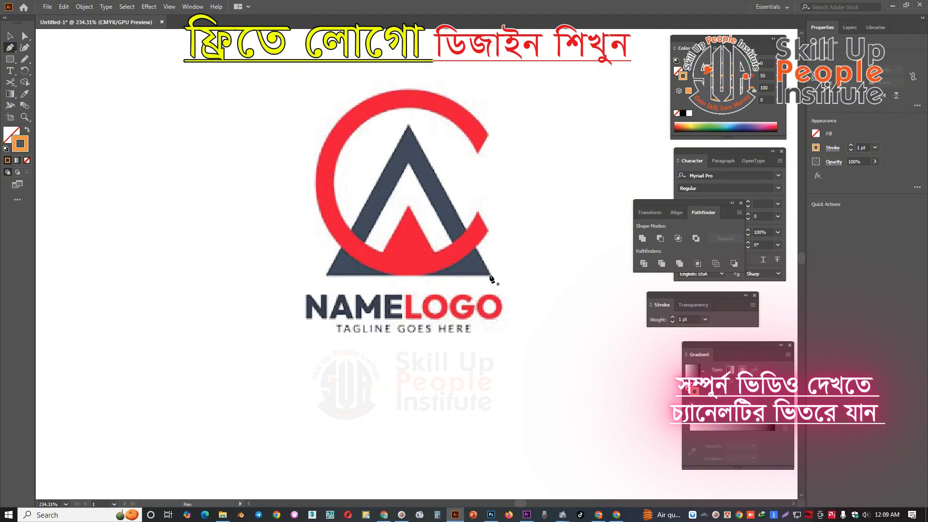
# Trace the outer edge of the logo's dark letter A as a closed triangle with the Pen tool.
pyautogui.click(491, 276)
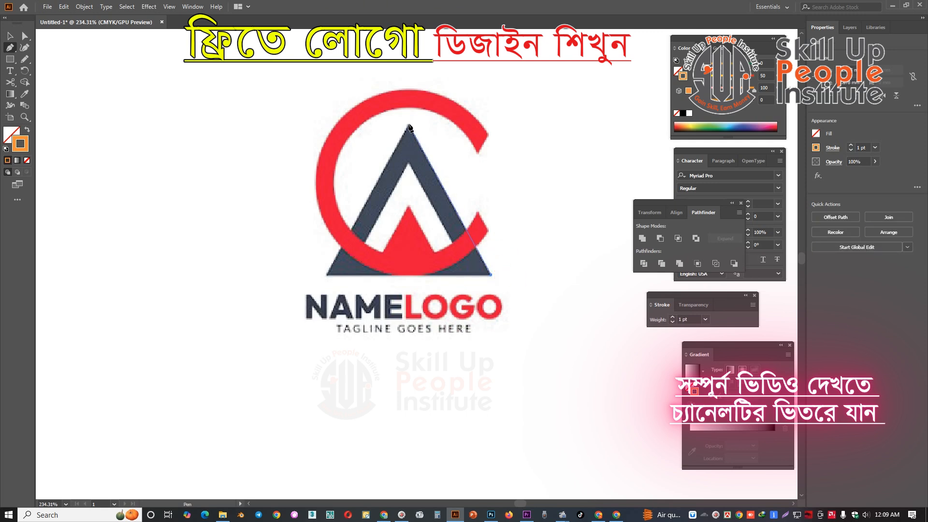
pyautogui.click(408, 125)
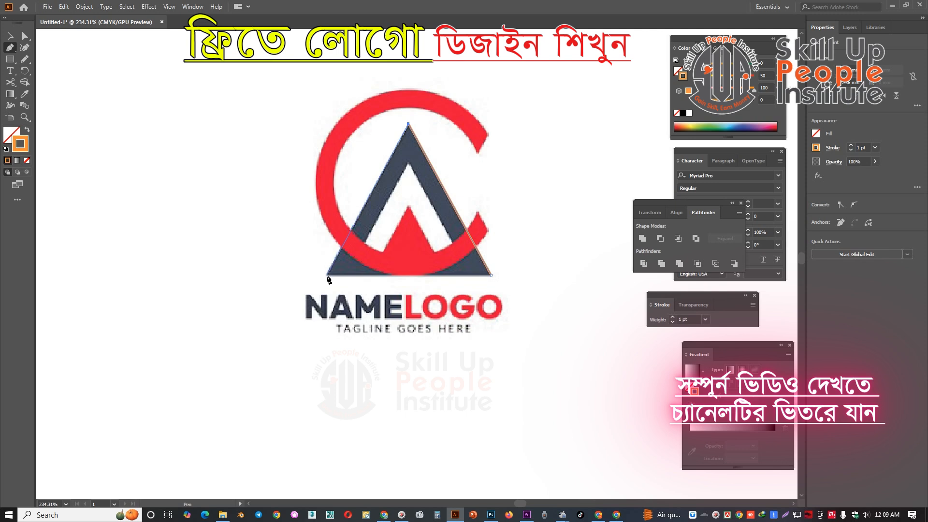
pyautogui.click(327, 276)
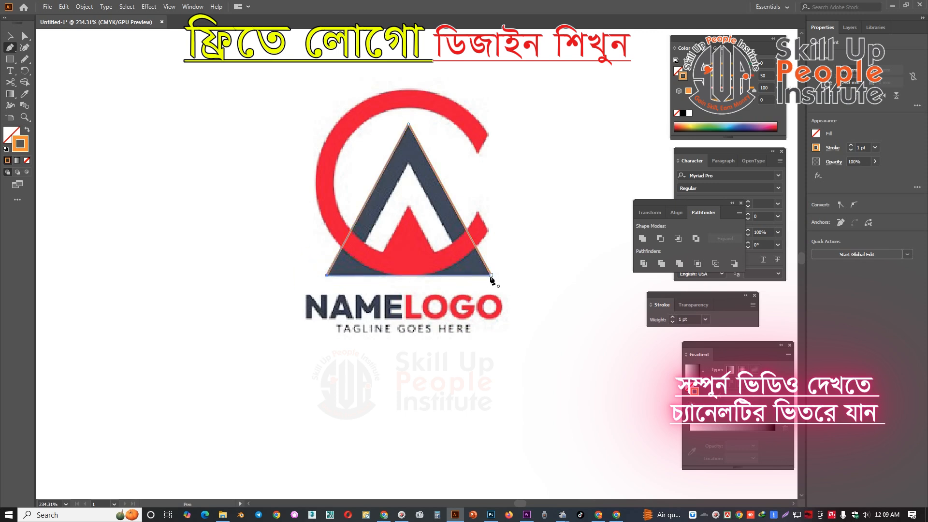
pyautogui.click(491, 275)
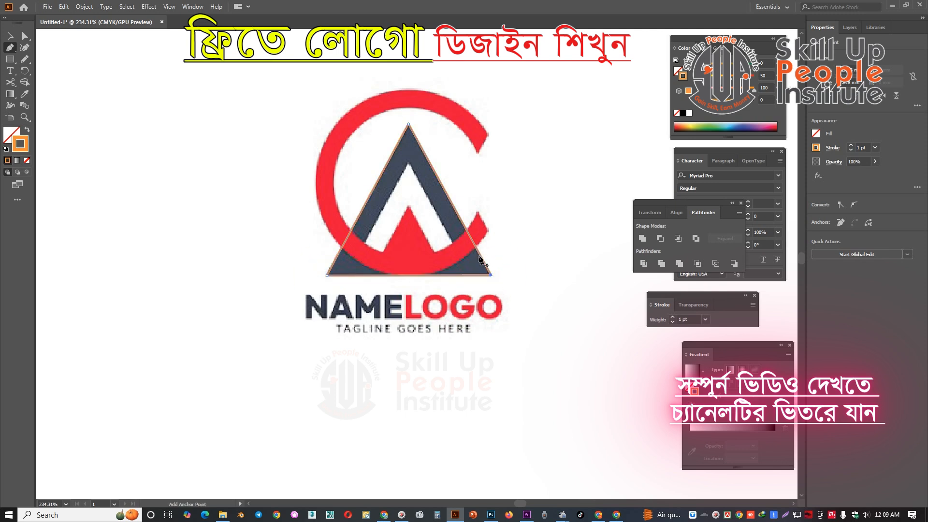
pyautogui.press('v')
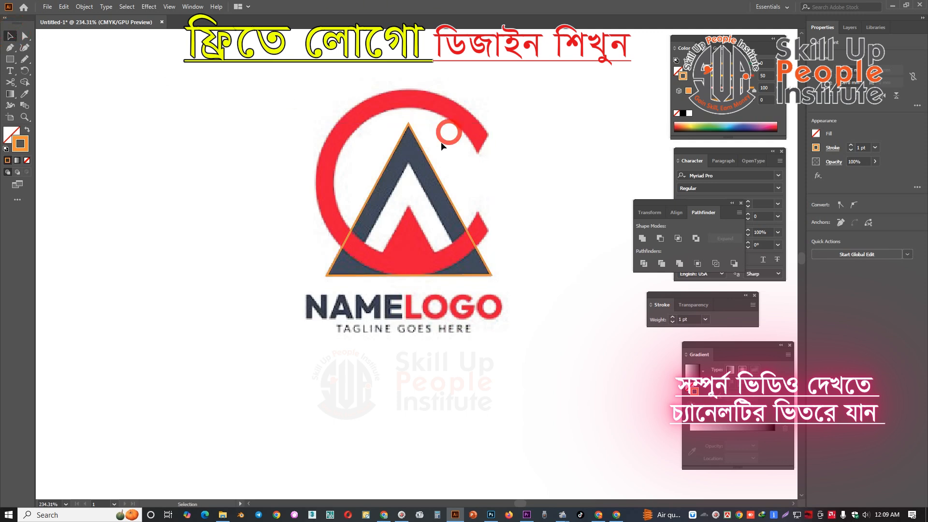
# Duplicate the triangle behind itself, scale the copy to the A's inner edge, and combine both triangles with Exclude.
pyautogui.click(425, 154)
pyautogui.click(420, 168)
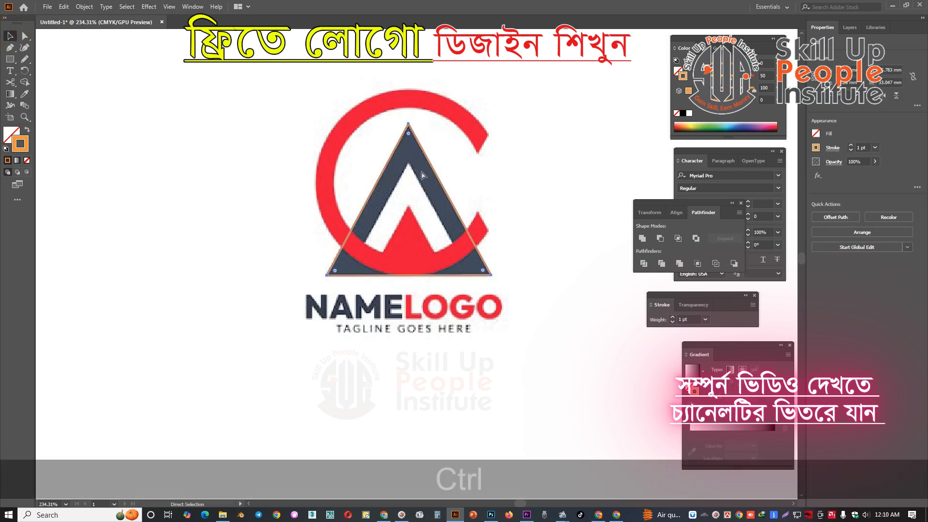
pyautogui.hotkey('ctrl', 'c')
pyautogui.hotkey('ctrl', 'b')
pyautogui.moveTo(409, 123); pyautogui.dragTo(413, 158)
pyautogui.moveTo(409, 241); pyautogui.dragTo(411, 256)
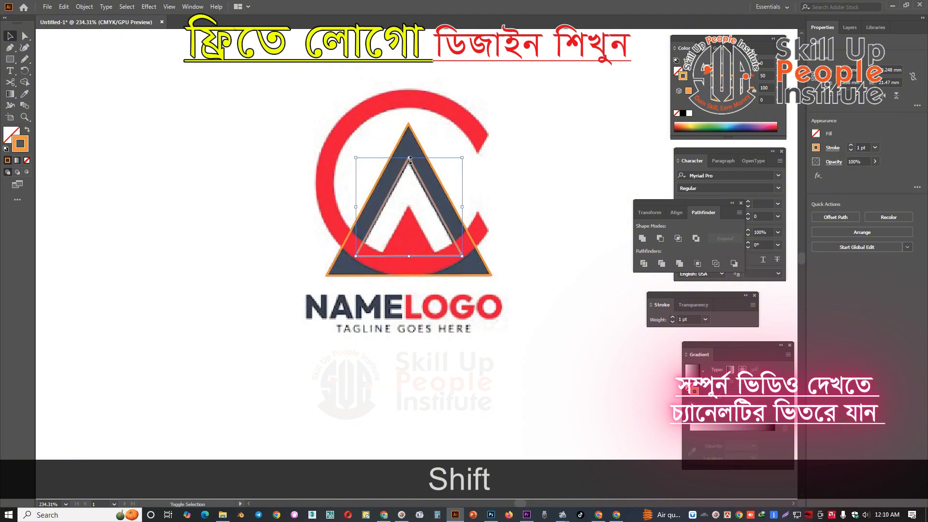
pyautogui.moveTo(482, 173); pyautogui.dragTo(401, 192)
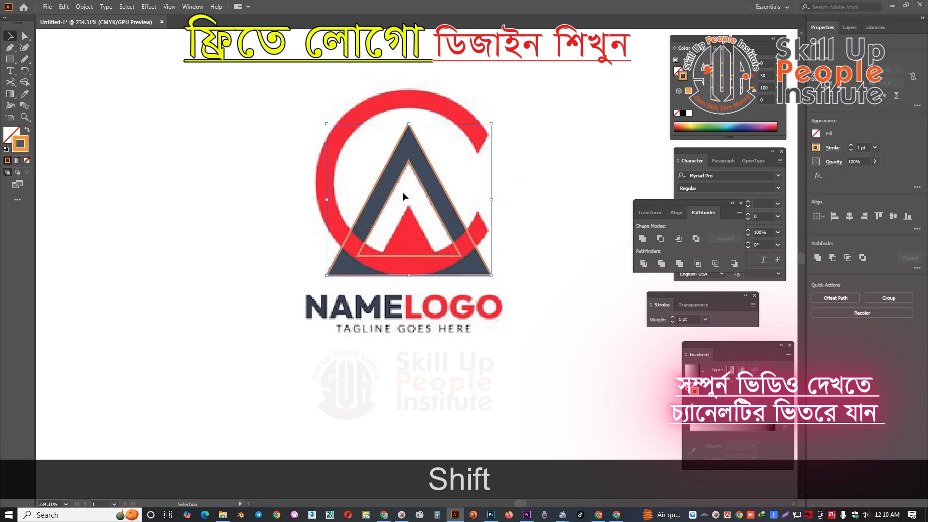
pyautogui.click(863, 258)
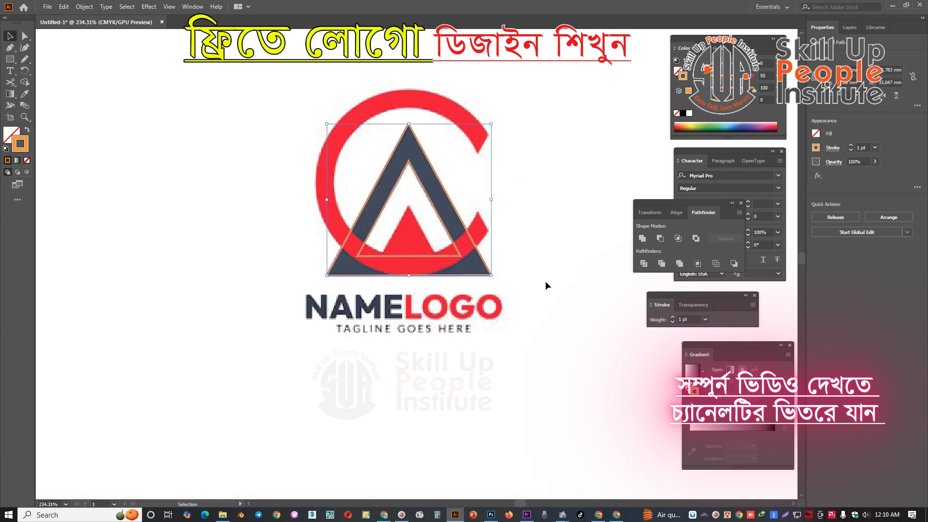
pyautogui.click(561, 515)
pyautogui.click(525, 460)
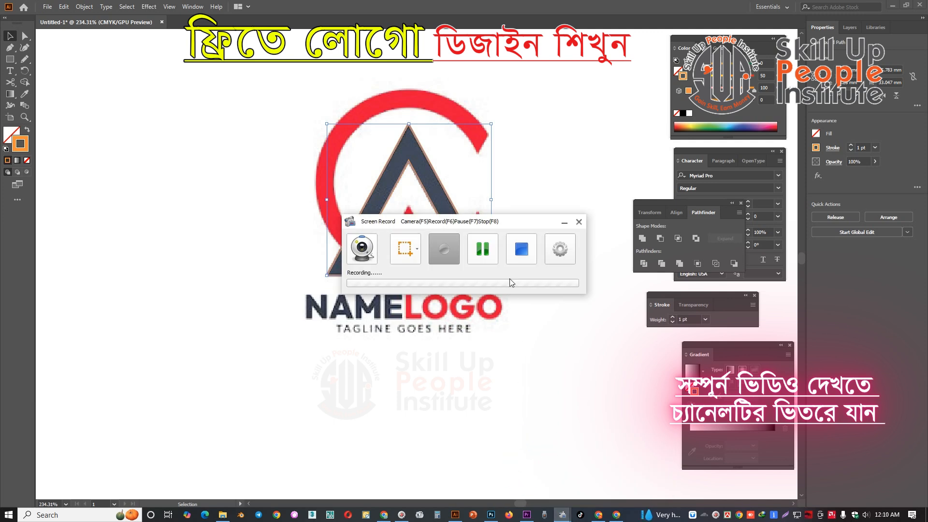
pyautogui.click(441, 246)
pyautogui.press('space')
pyautogui.press('space')
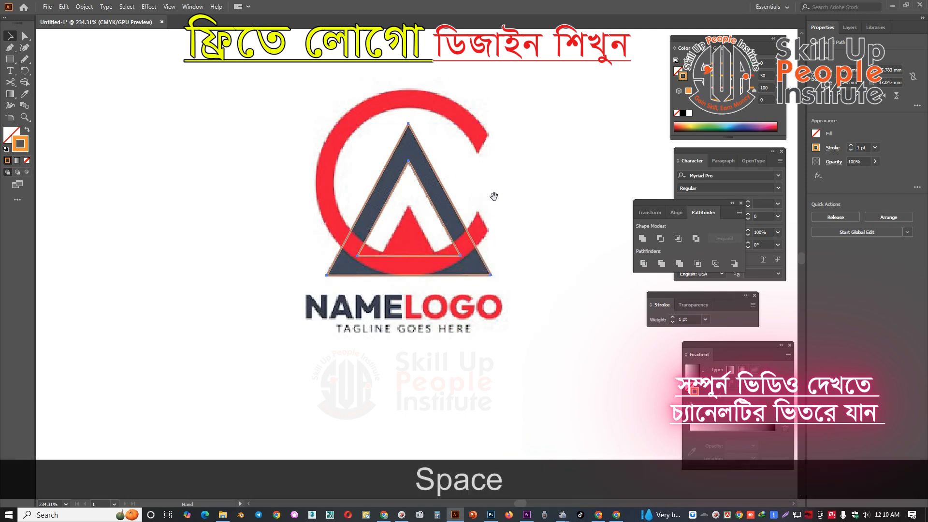
pyautogui.moveTo(502, 215); pyautogui.dragTo(484, 216)
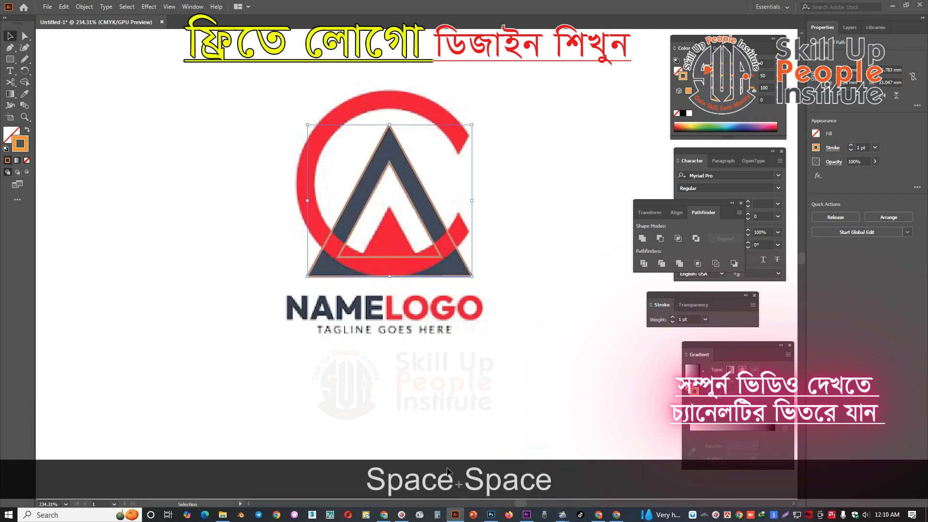
pyautogui.press('t')
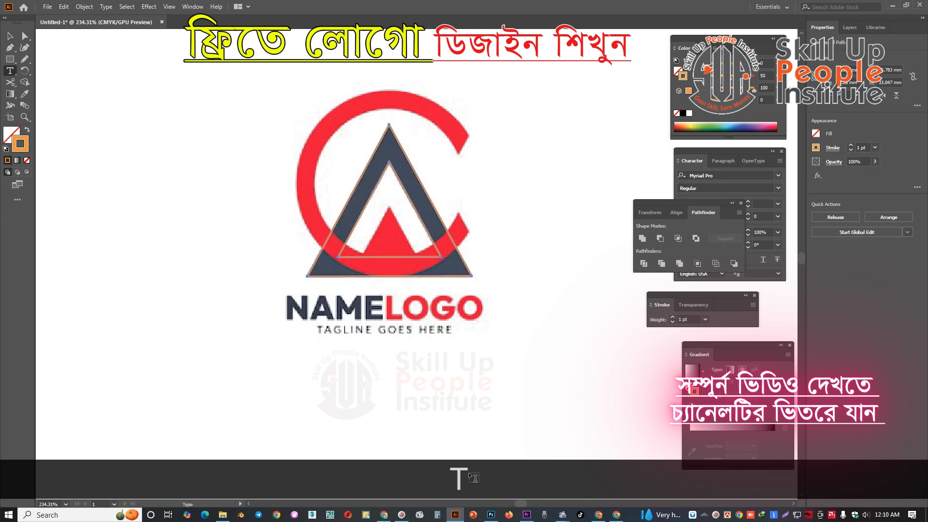
pyautogui.press('k')
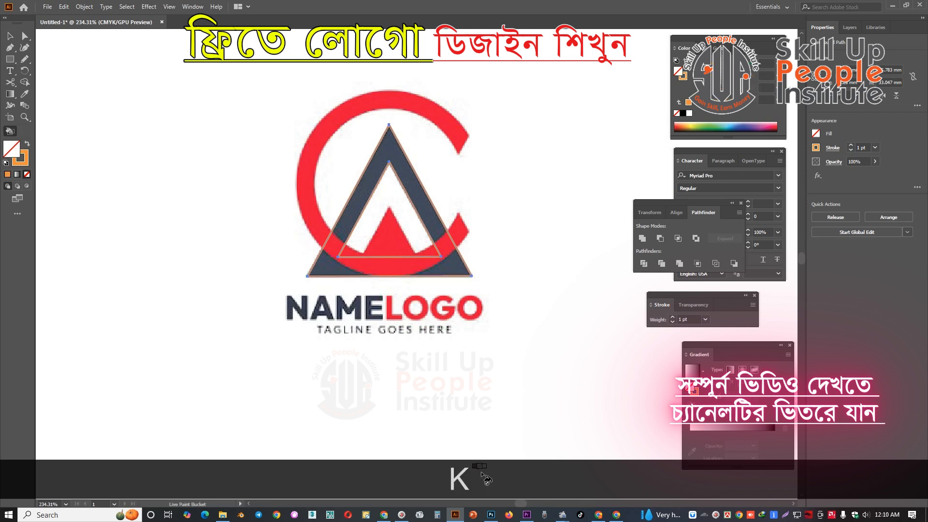
pyautogui.press('e')
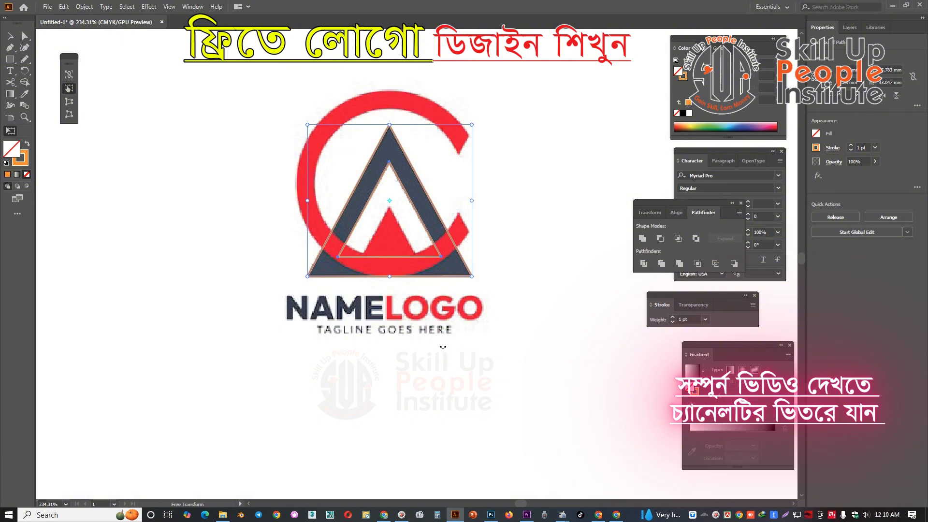
pyautogui.press('v')
pyautogui.press('space')
pyautogui.moveTo(437, 196); pyautogui.dragTo(420, 192)
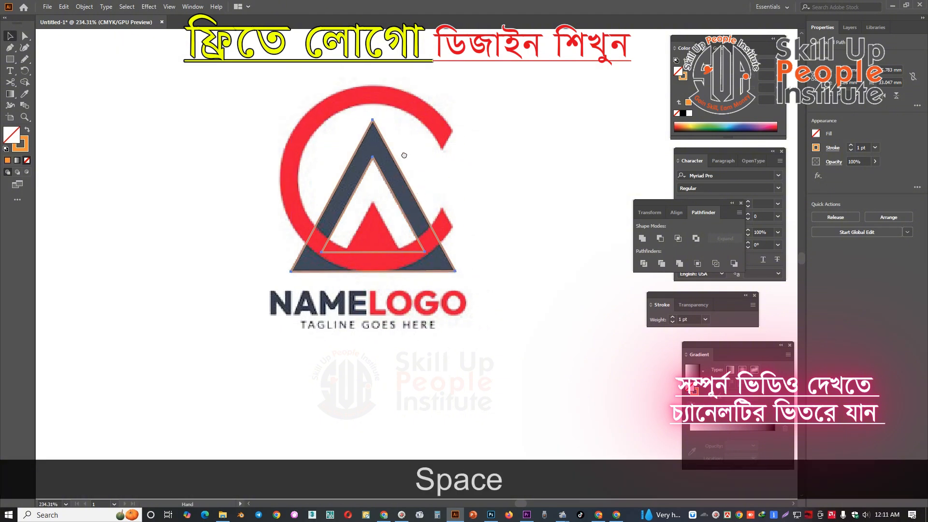
pyautogui.moveTo(404, 155); pyautogui.dragTo(437, 144)
pyautogui.click(471, 149)
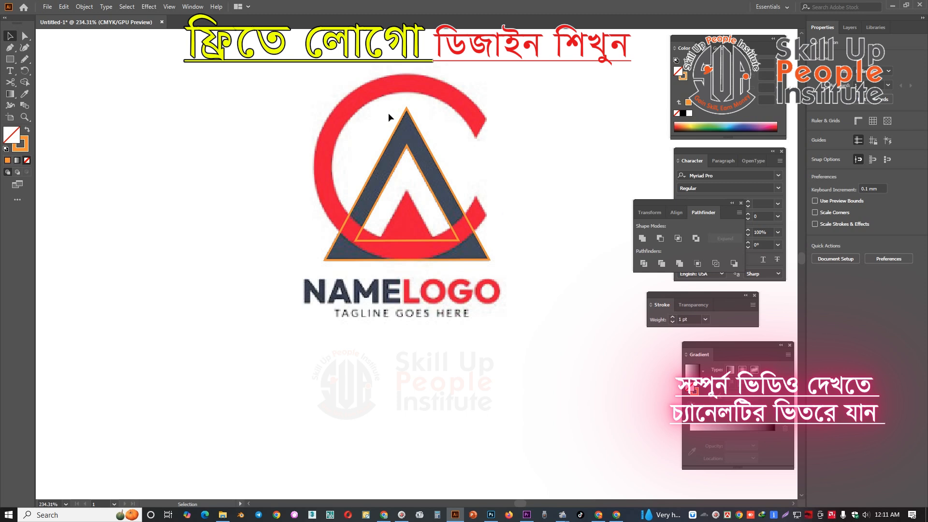
pyautogui.moveTo(474, 204); pyautogui.dragTo(482, 220)
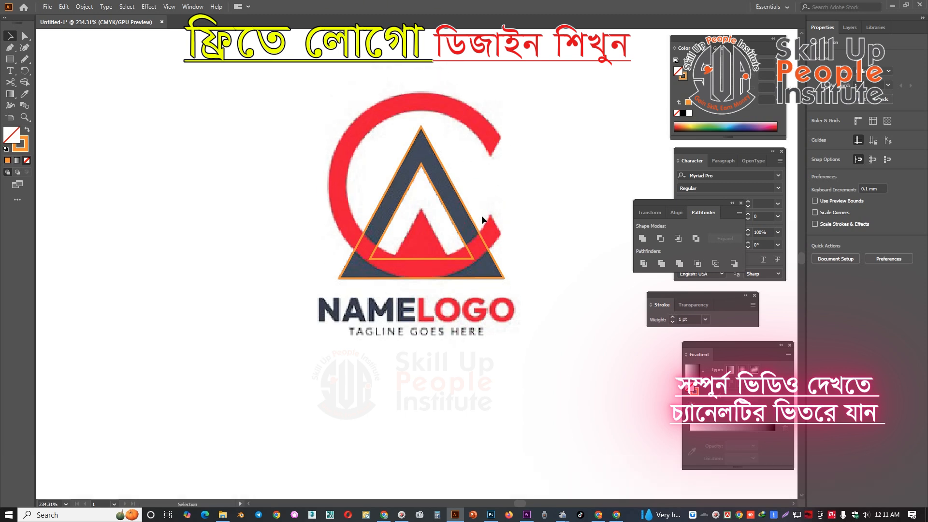
# Draw a circle about 32.5 mm in diameter fitted to the inner edge of the red letter C.
pyautogui.press('l')
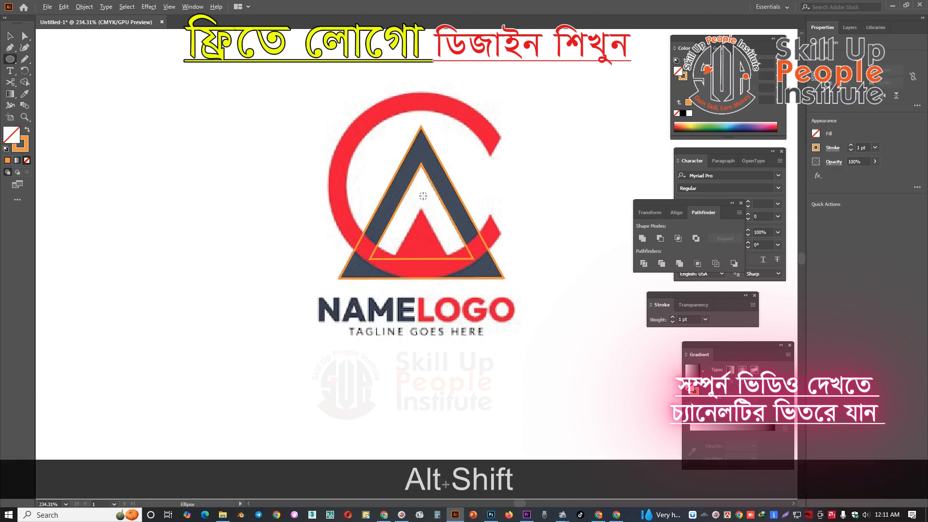
pyautogui.moveTo(422, 194)
pyautogui.mouseDown()
pyautogui.moveTo(435, 229)
pyautogui.moveTo(432, 123)
pyautogui.moveTo(431, 143)
pyautogui.moveTo(422, 110)
pyautogui.mouseUp()
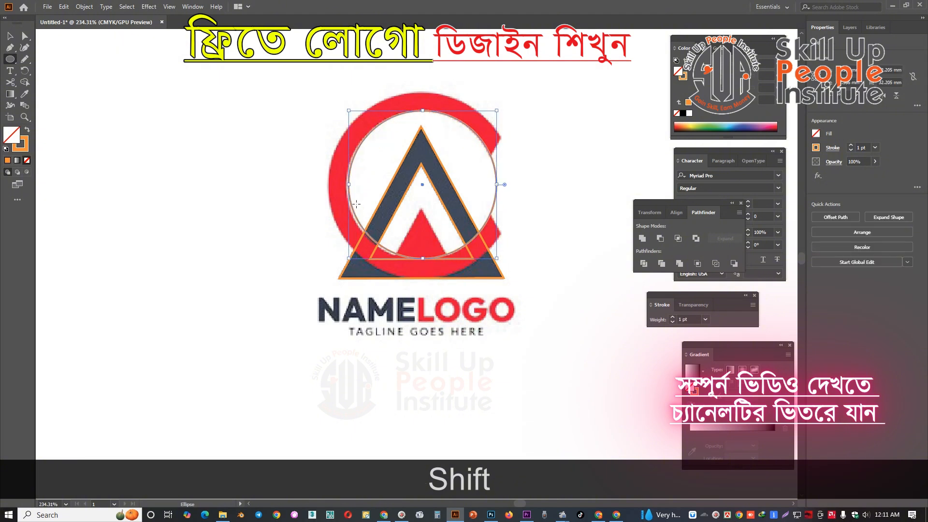
pyautogui.moveTo(348, 185); pyautogui.dragTo(346, 184)
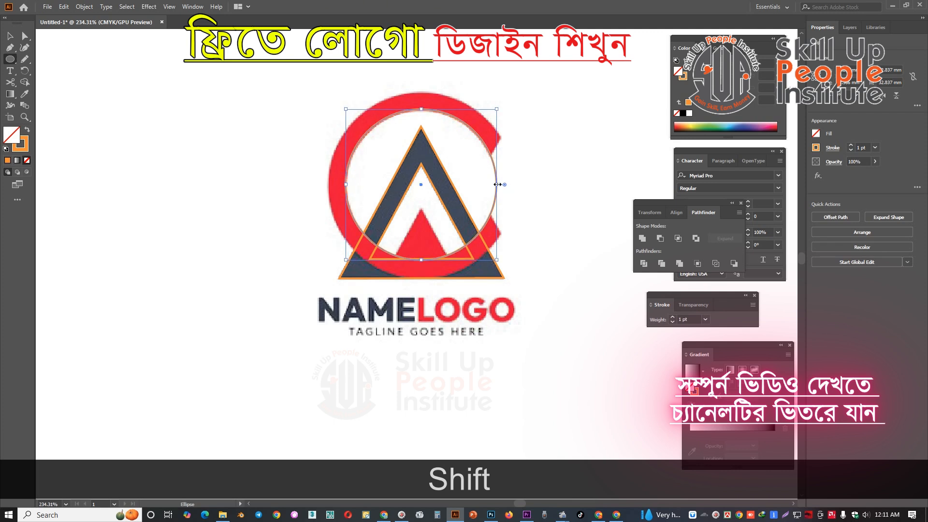
pyautogui.moveTo(496, 185); pyautogui.dragTo(495, 185)
# Duplicate the circle behind itself and enlarge the copy to about 40.6 mm, matching the outer edge of the red C.
pyautogui.hotkey('ctrl', 'shift', 'c')
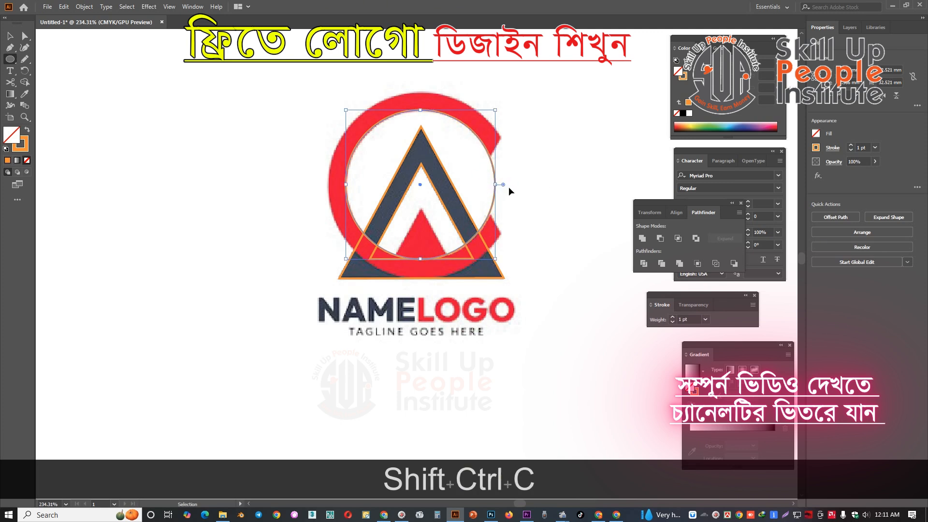
pyautogui.hotkey('ctrl', 'b')
pyautogui.moveTo(420, 111); pyautogui.dragTo(420, 92)
# Select the two concentric circles and combine them with Exclude to form a ring.
pyautogui.press('space')
pyautogui.moveTo(412, 128); pyautogui.dragTo(419, 150)
pyautogui.hotkey('ctrl', 'space')
pyautogui.click(511, 150)
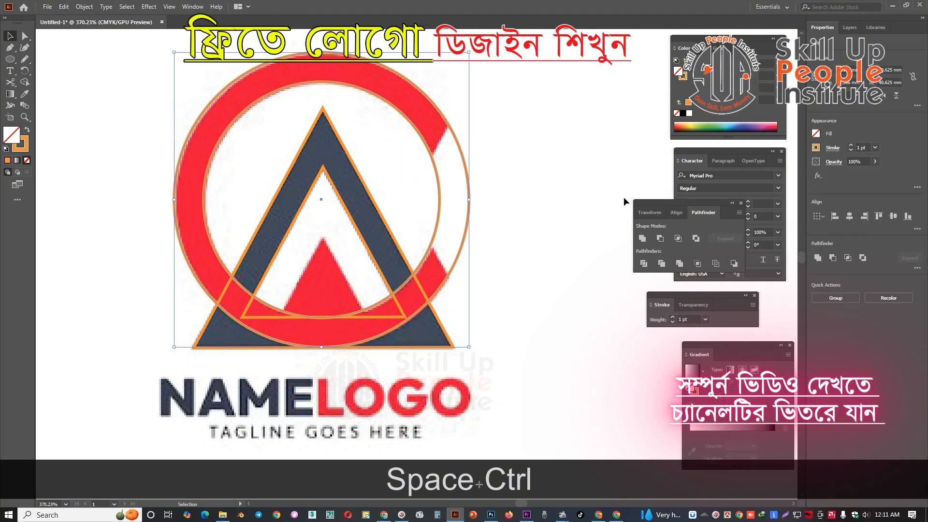
pyautogui.click(698, 239)
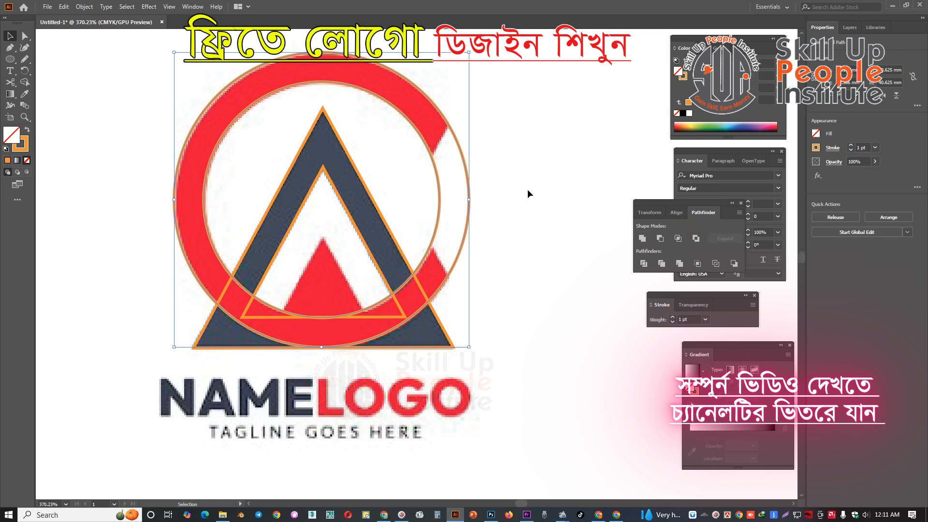
pyautogui.moveTo(513, 182); pyautogui.dragTo(527, 164)
pyautogui.click(527, 165)
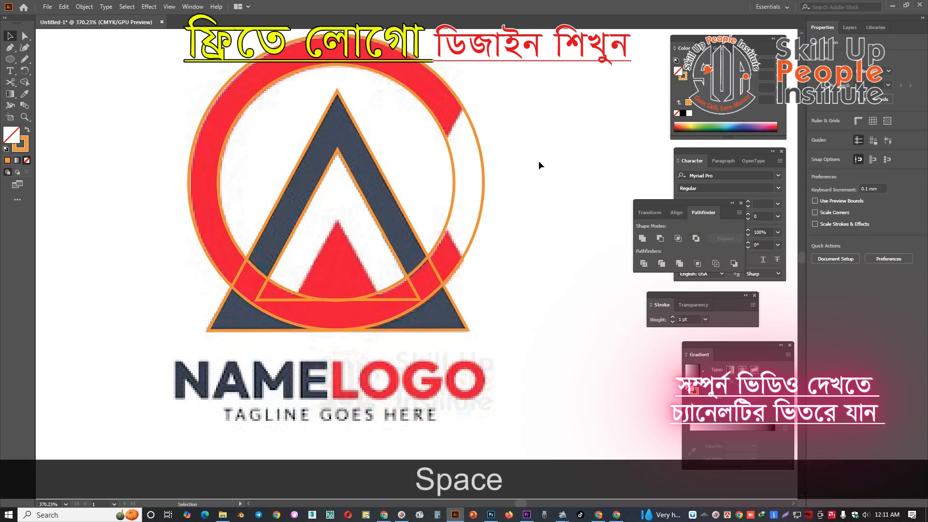
# Draw two separate slanted lines across the ring along the upper and lower cut ends of the red C.
pyautogui.press('p')
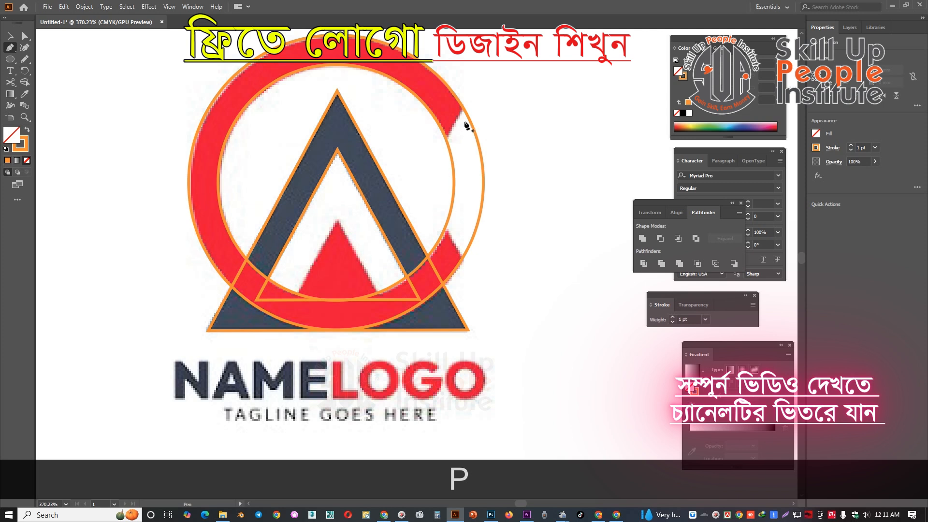
pyautogui.click(441, 148)
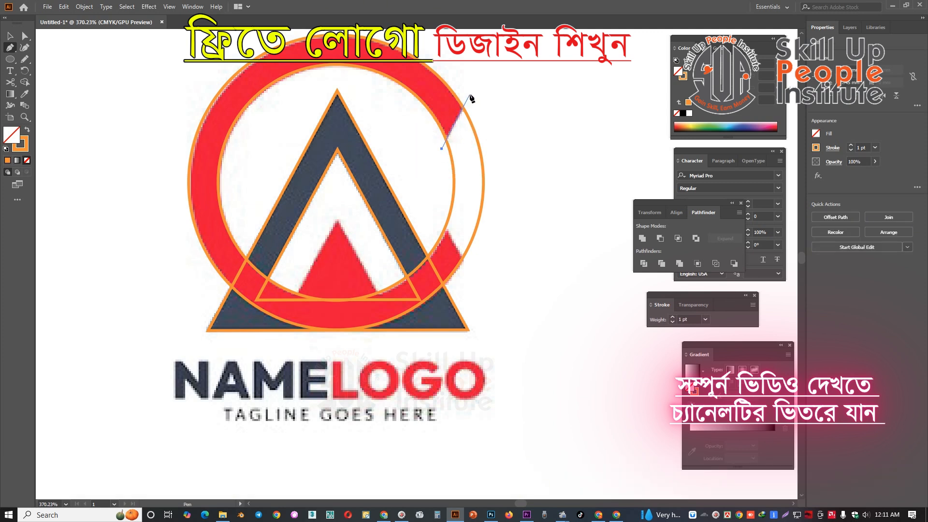
pyautogui.click(471, 92)
pyautogui.press('p')
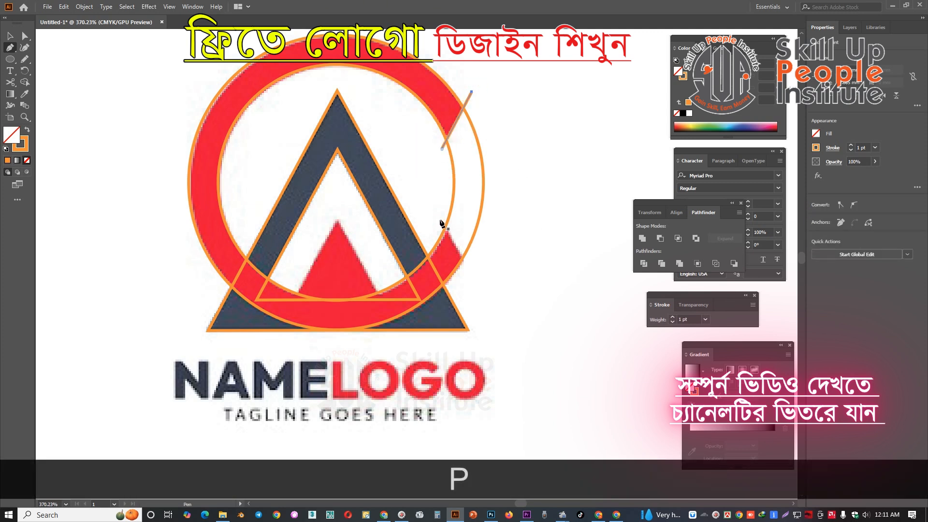
pyautogui.click(439, 217)
pyautogui.click(473, 271)
# Select the ring with the two slanted lines, split them with Divide, and ungroup the pieces.
pyautogui.press('v')
pyautogui.moveTo(510, 84); pyautogui.dragTo(439, 237)
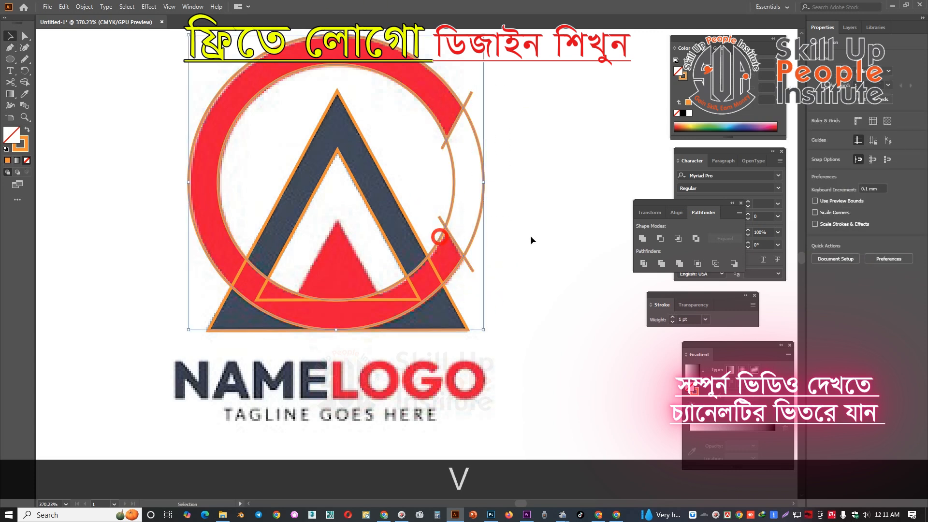
pyautogui.click(644, 264)
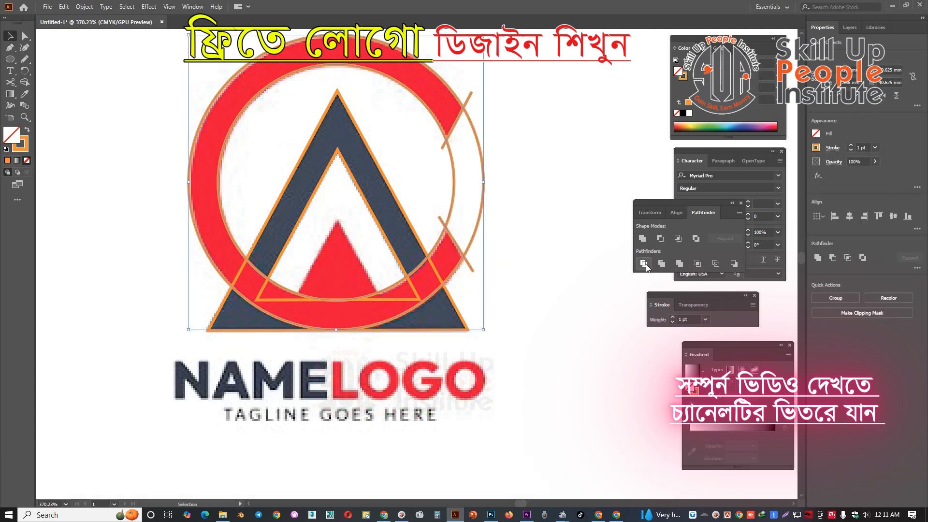
pyautogui.rightClick(477, 148)
pyautogui.click(513, 225)
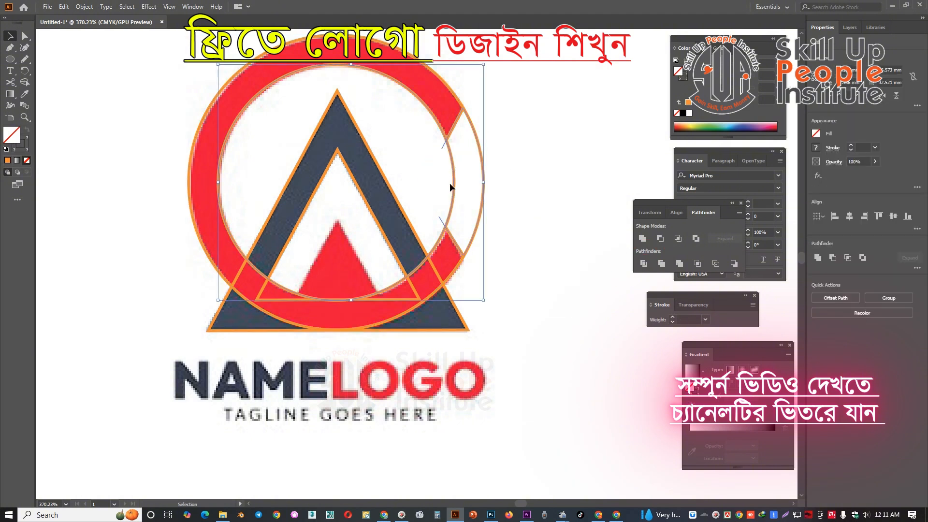
# Delete the ring segment between the two cuts and the leftover line pieces, leaving an open C.
pyautogui.click(514, 172)
pyautogui.click(484, 172)
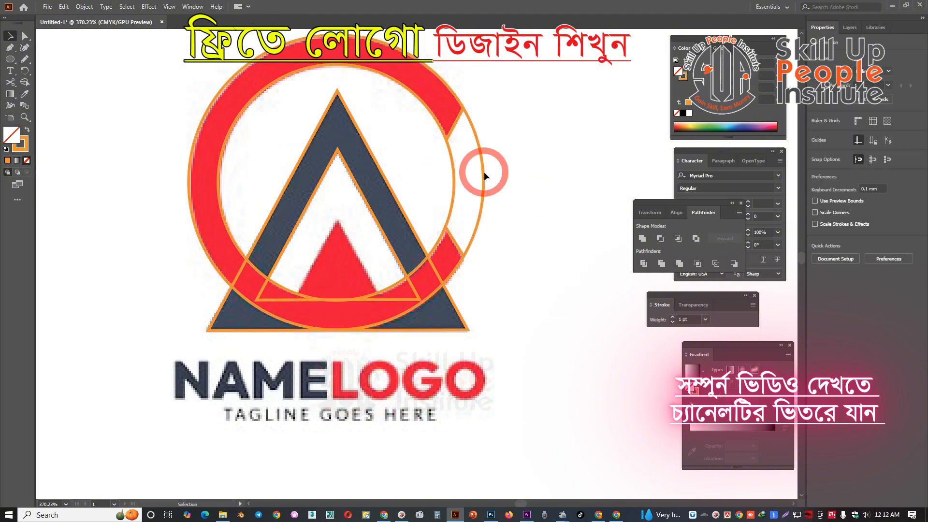
pyautogui.press('Delete')
pyautogui.moveTo(432, 165); pyautogui.dragTo(468, 184)
pyautogui.press('Delete')
pyautogui.moveTo(454, 127); pyautogui.dragTo(520, 172)
pyautogui.hotkey('ctrl', 'z')
# Duplicate the triangular A outline behind itself and release the copy's compound path.
pyautogui.press('space')
pyautogui.hotkey('ctrl', 'space')
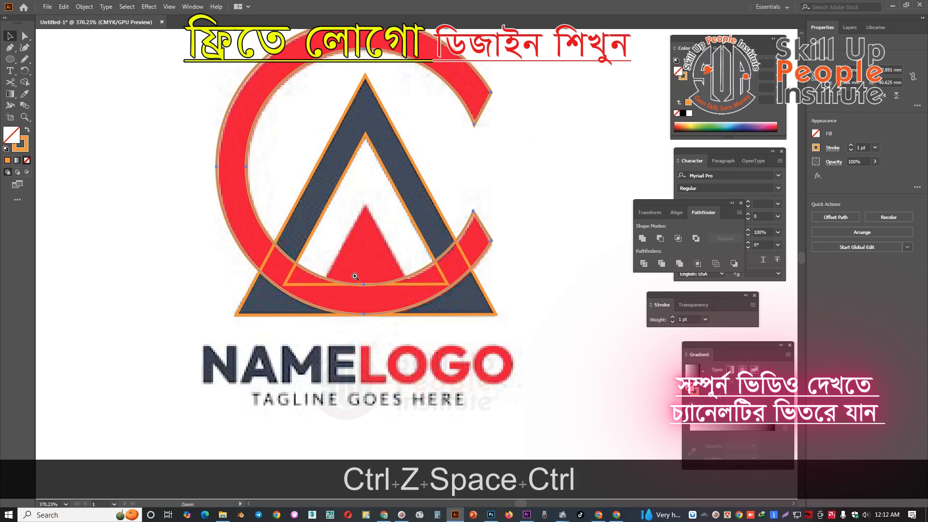
pyautogui.moveTo(354, 272); pyautogui.dragTo(390, 252)
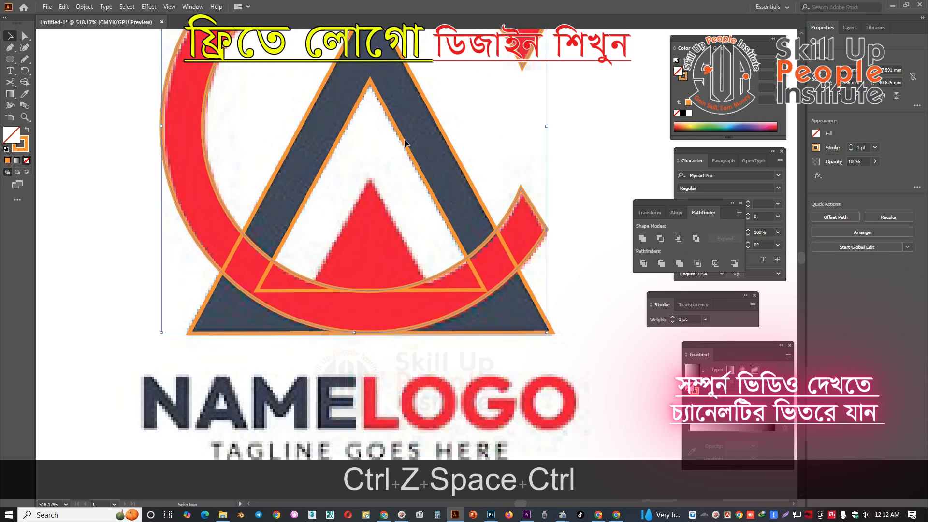
pyautogui.click(404, 139)
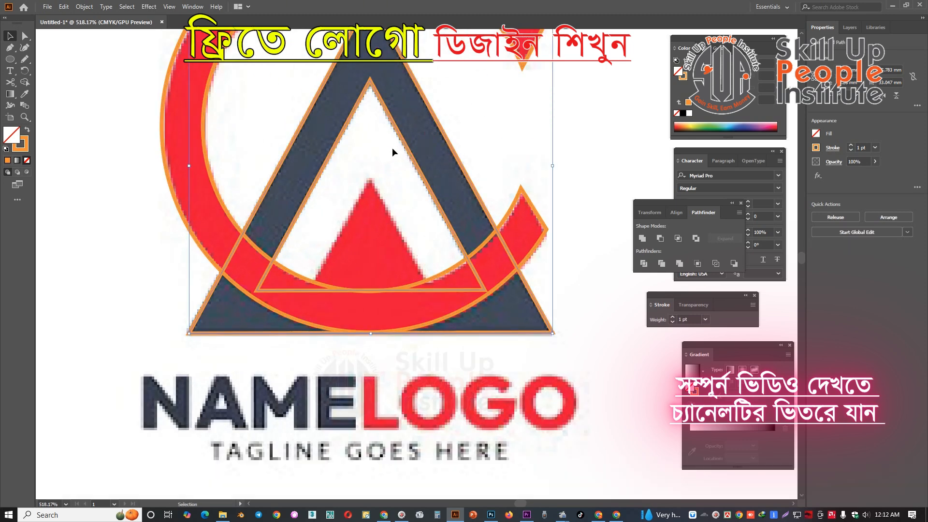
pyautogui.click(477, 139)
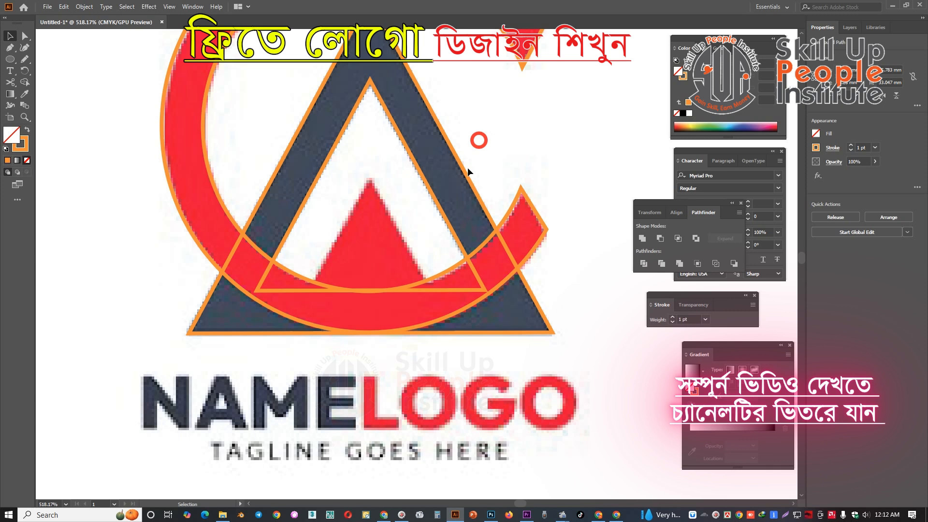
pyautogui.click(426, 186)
pyautogui.hotkey('ctrl', 'c')
pyautogui.hotkey('ctrl', 'b')
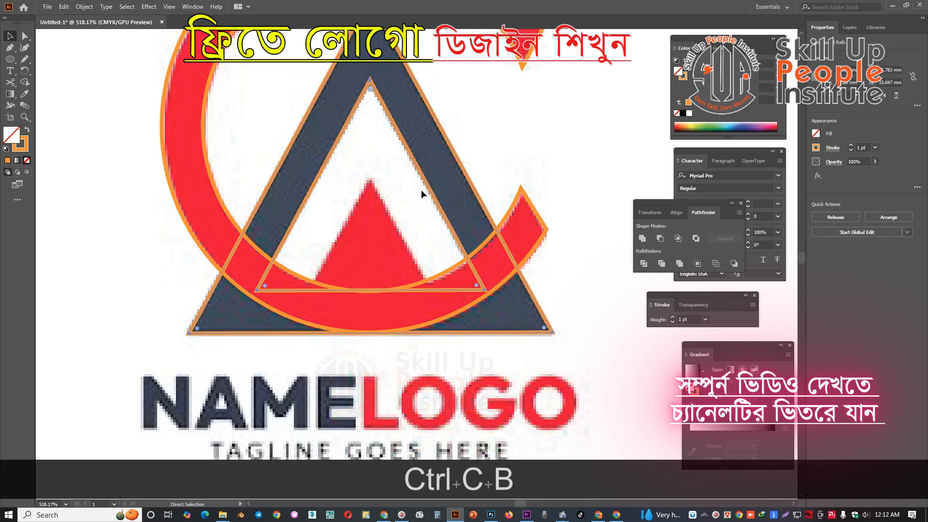
pyautogui.rightClick(428, 146)
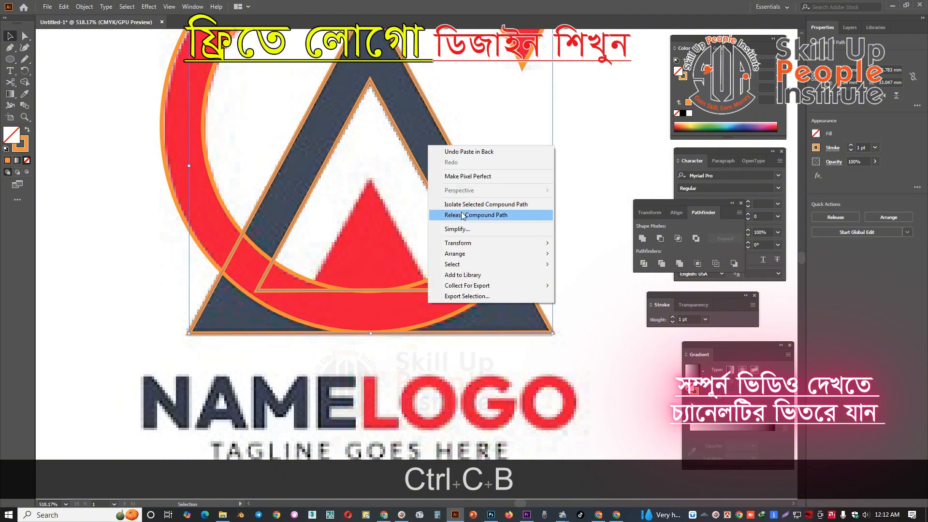
pyautogui.click(461, 213)
# Delete the duplicate compound A, check that the outer and inner triangles are separate, and undo the test move.
pyautogui.click(404, 204)
pyautogui.click(450, 154)
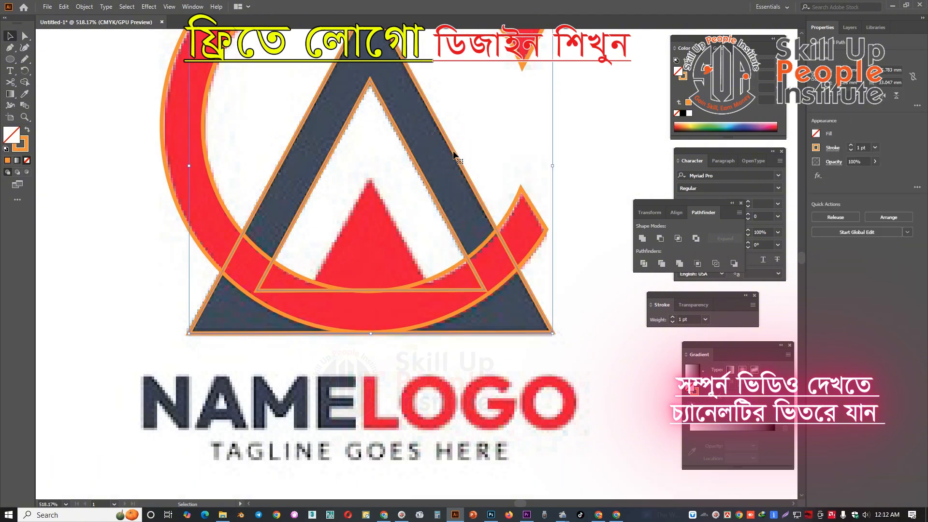
pyautogui.press('Delete')
pyautogui.click(400, 139)
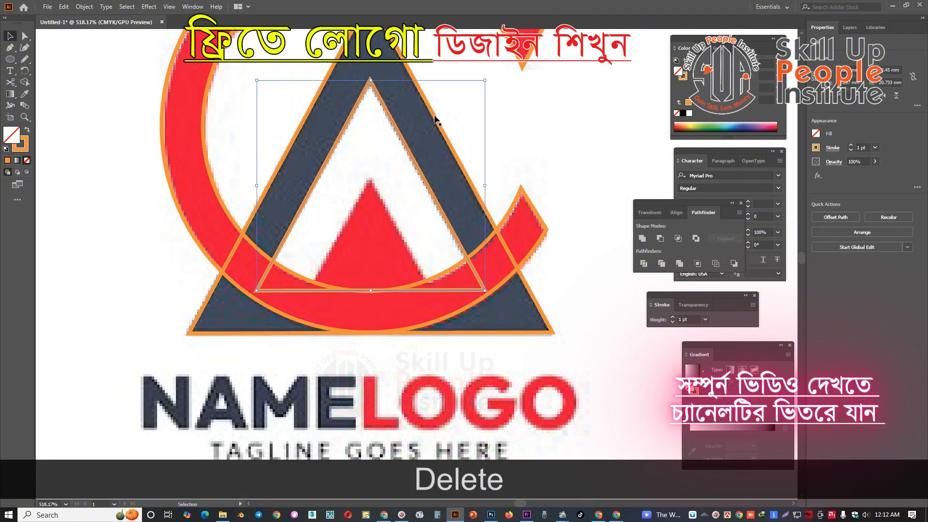
pyautogui.moveTo(435, 118); pyautogui.dragTo(458, 117)
pyautogui.hotkey('ctrl', 'z')
pyautogui.hotkey('ctrl', 'z')
pyautogui.hotkey('ctrl', 'z')
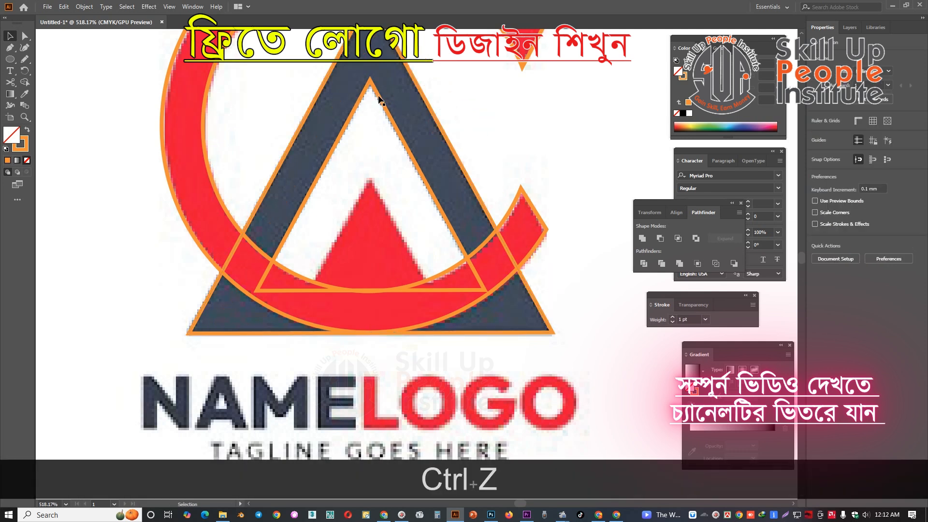
# Duplicate the inner triangle behind itself and scale the copy to about 11.85 mm high, matching the small red triangle.
pyautogui.hotkey('ctrl', 'c')
pyautogui.hotkey('ctrl', 'b')
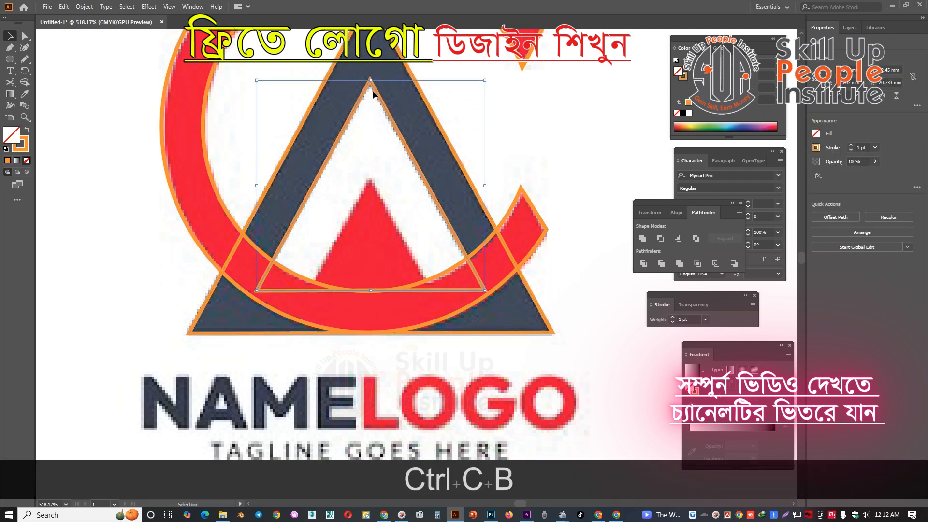
pyautogui.moveTo(370, 82); pyautogui.dragTo(374, 158)
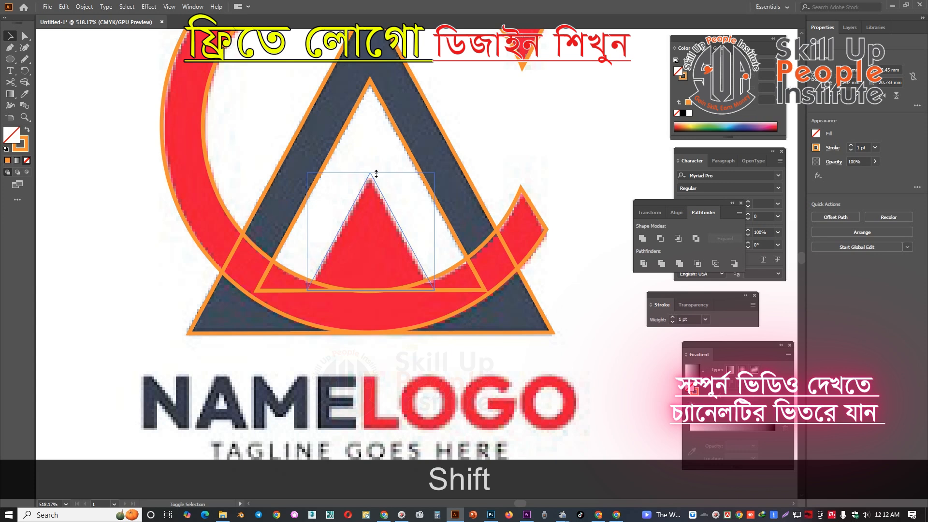
pyautogui.moveTo(375, 173); pyautogui.dragTo(375, 173)
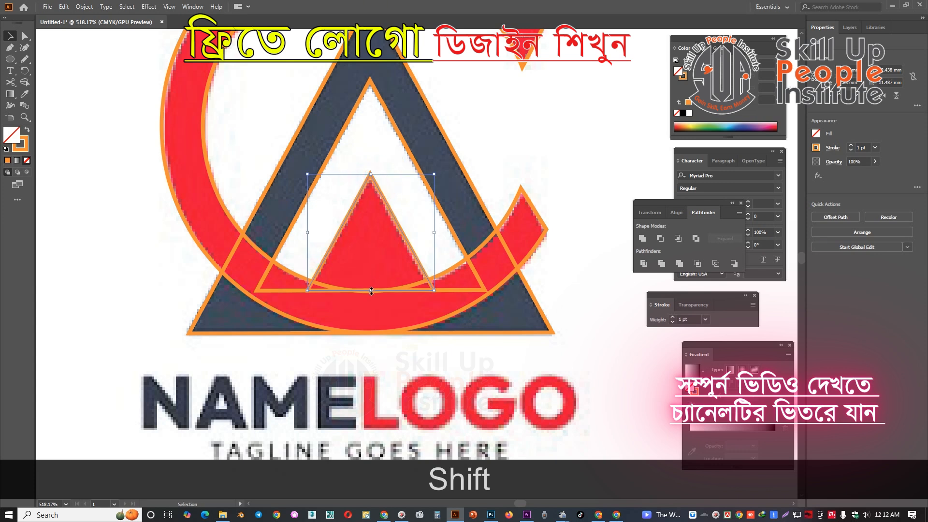
pyautogui.moveTo(371, 292); pyautogui.dragTo(371, 295)
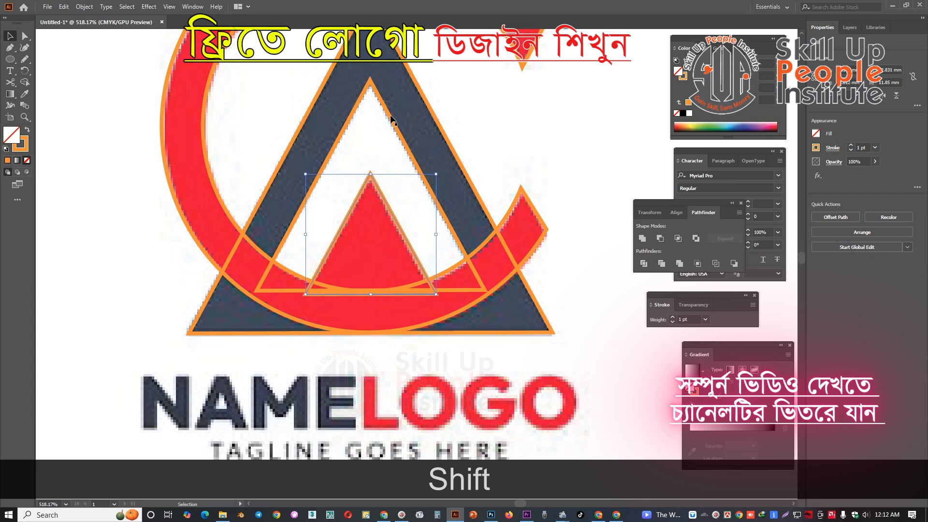
# Select the outer and inner triangles of the A and combine them with Exclude.
pyautogui.moveTo(391, 116); pyautogui.dragTo(374, 124)
pyautogui.hotkey('ctrl', 'z')
pyautogui.moveTo(429, 76); pyautogui.dragTo(407, 88)
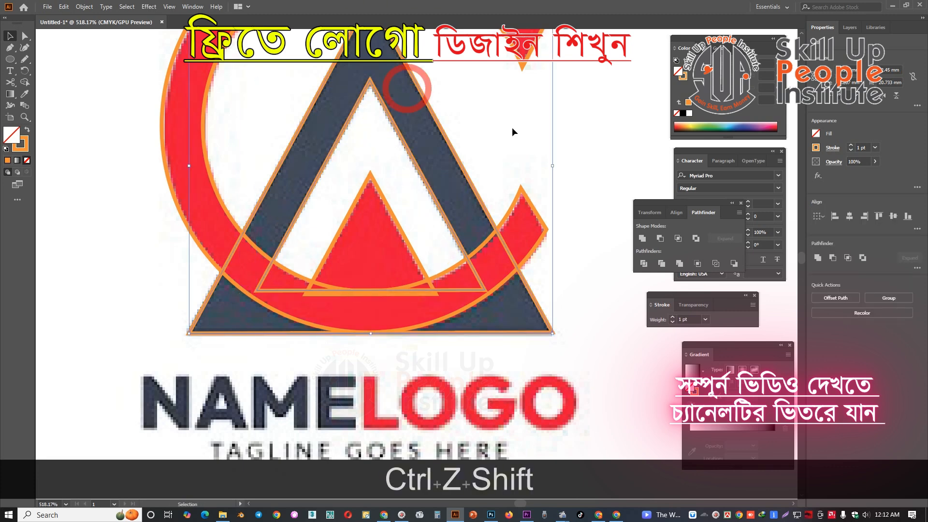
pyautogui.click(696, 237)
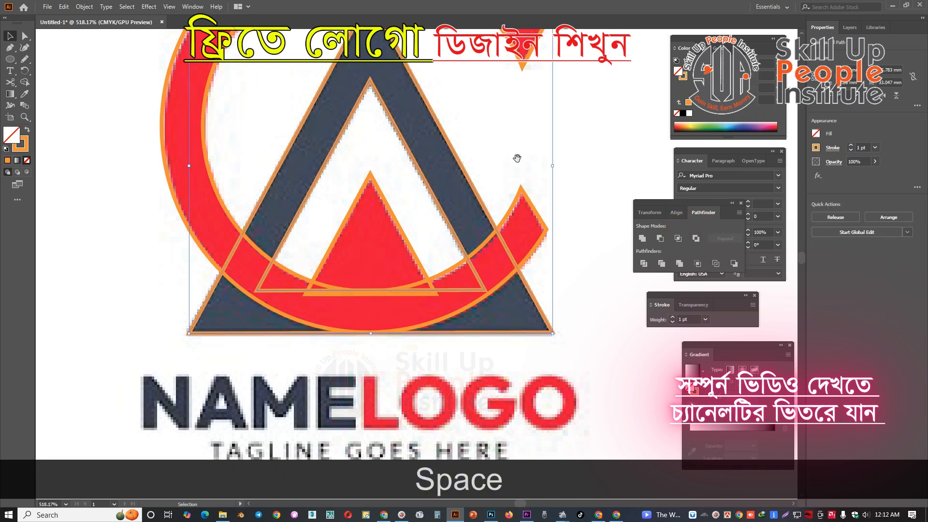
# Merge the small triangle and the open C into one shape with Unite.
pyautogui.moveTo(480, 156); pyautogui.dragTo(430, 116)
pyautogui.moveTo(430, 116); pyautogui.dragTo(434, 152)
pyautogui.click(410, 211)
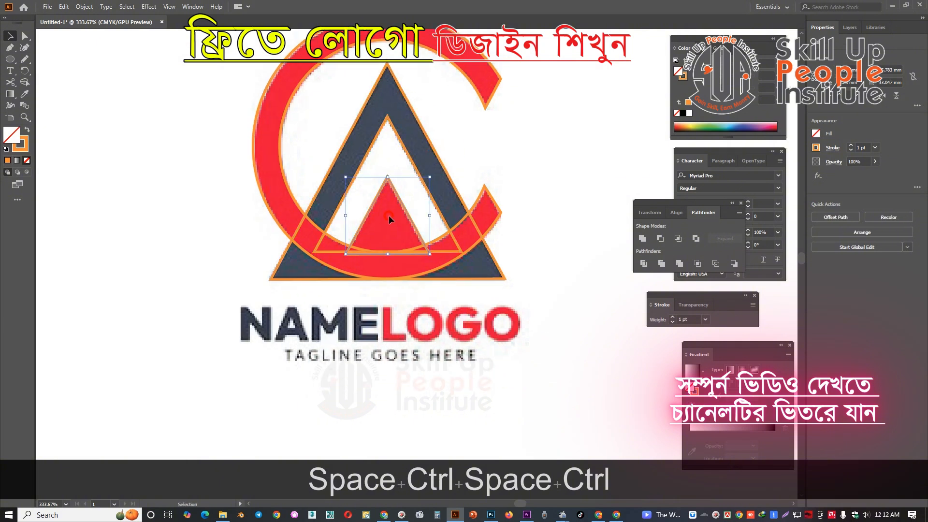
pyautogui.keyDown('shift'); pyautogui.click(490, 105); pyautogui.keyUp('shift')
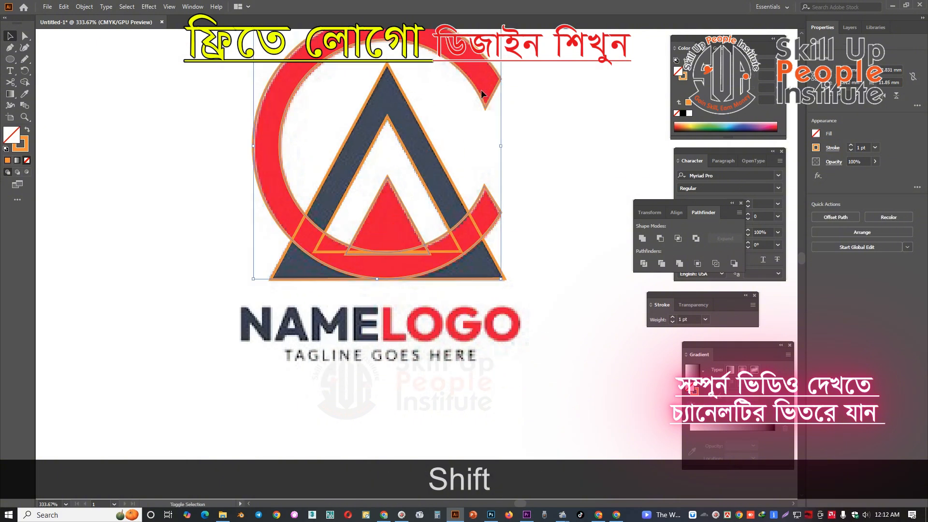
pyautogui.click(642, 240)
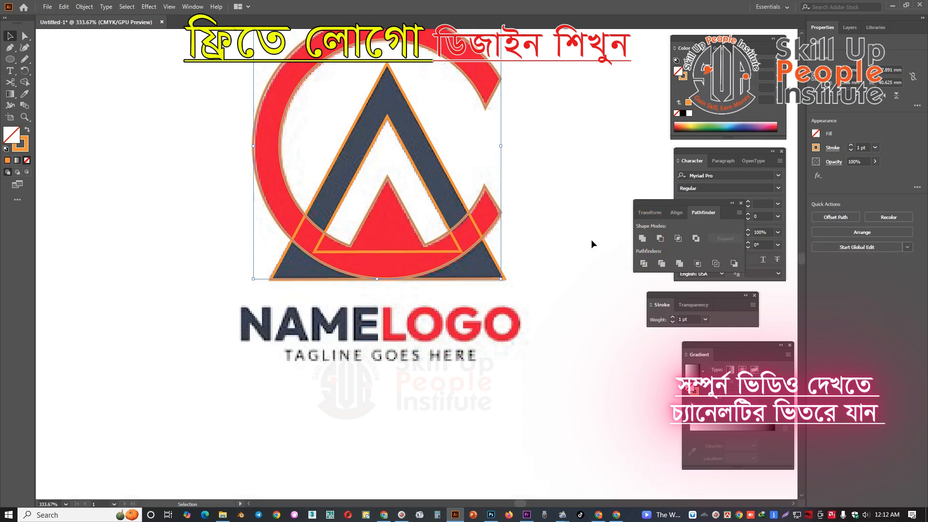
# Fill the merged C shape with the red sampled from the reference logo.
pyautogui.click(568, 233)
pyautogui.press('space')
pyautogui.moveTo(509, 186)
pyautogui.mouseDown()
pyautogui.moveTo(512, 222)
pyautogui.moveTo(504, 181)
pyautogui.mouseUp()
pyautogui.hotkey('ctrl', 'space')
pyautogui.click(482, 114)
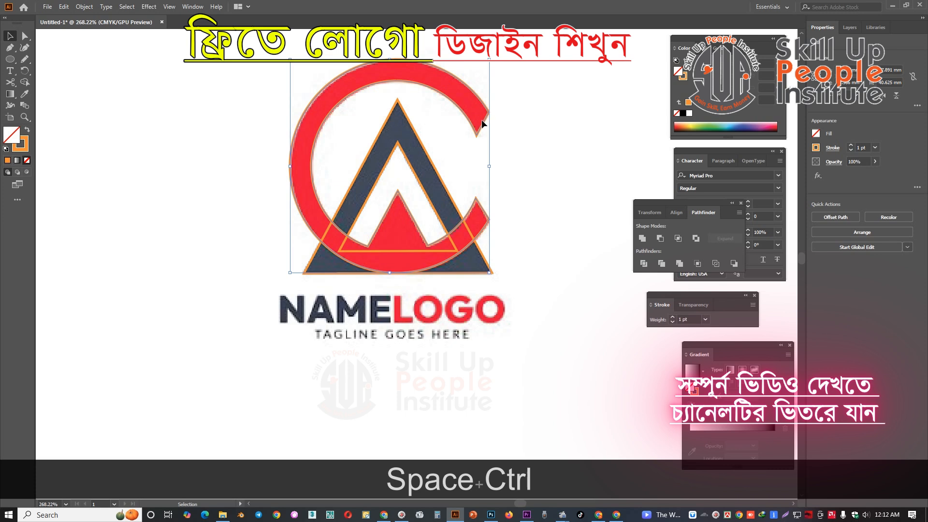
pyautogui.press('i')
pyautogui.click(467, 98)
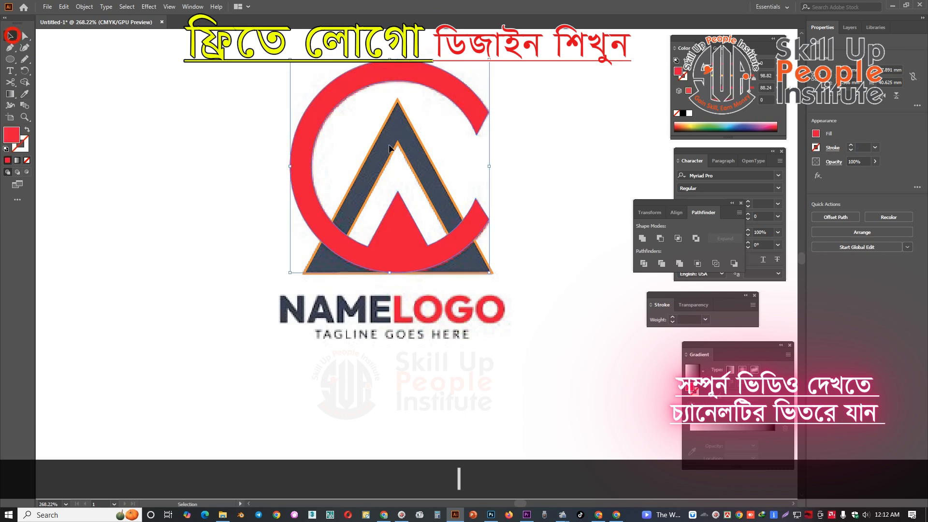
# Fill the triangular A with the dark navy sampled from the reference logo.
pyautogui.click(417, 163)
pyautogui.press('i')
pyautogui.click(394, 121)
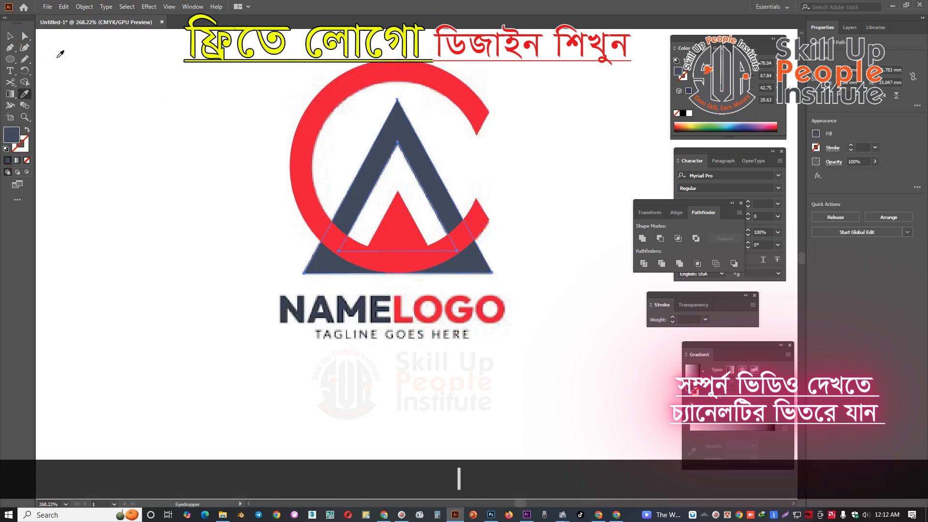
# Select the traced C and A together and move them off the reference to sit beside it on the right.
pyautogui.hotkey('ctrl', 'space')
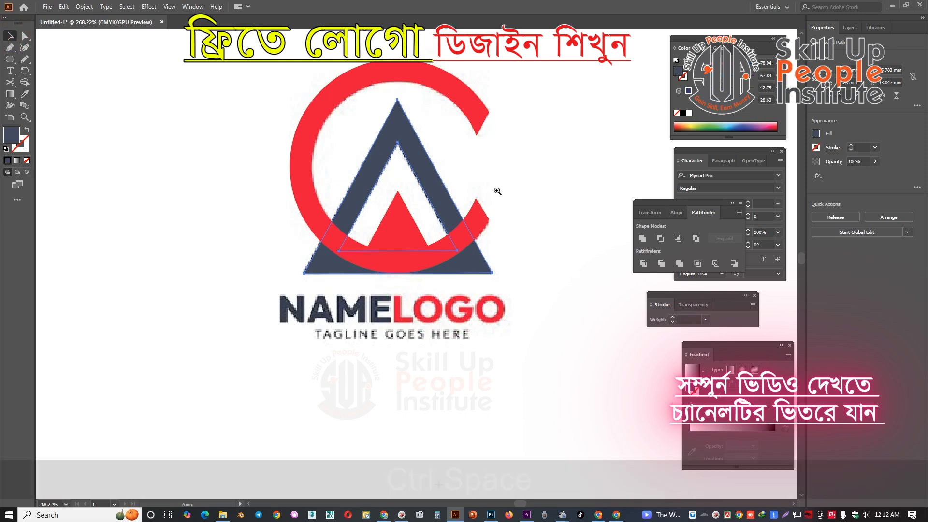
pyautogui.moveTo(497, 191); pyautogui.dragTo(444, 155)
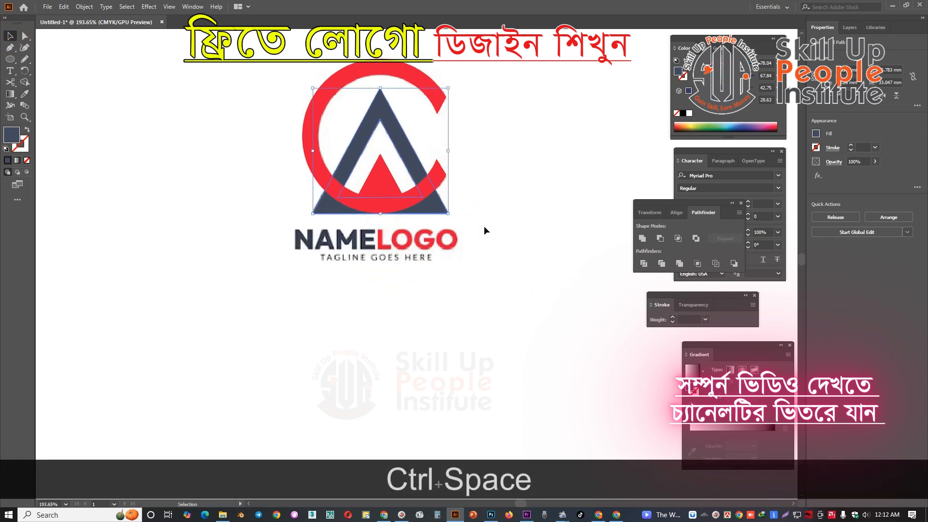
pyautogui.hotkey('ctrl', 'space')
pyautogui.moveTo(483, 225); pyautogui.dragTo(454, 241)
pyautogui.press('space')
pyautogui.moveTo(285, 124); pyautogui.dragTo(436, 260)
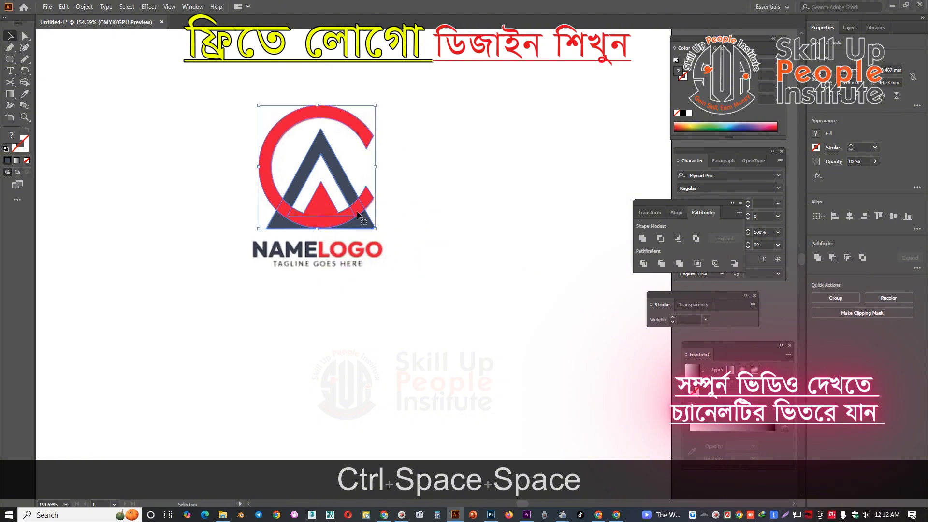
pyautogui.moveTo(357, 211); pyautogui.dragTo(509, 207)
pyautogui.press('space')
pyautogui.moveTo(540, 279); pyautogui.dragTo(515, 272)
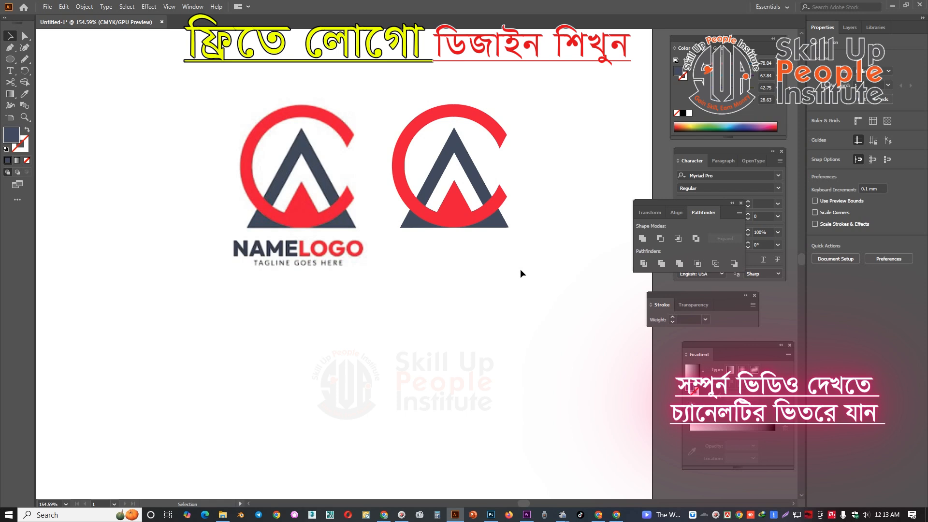
pyautogui.press('space')
pyautogui.moveTo(510, 248); pyautogui.dragTo(392, 120)
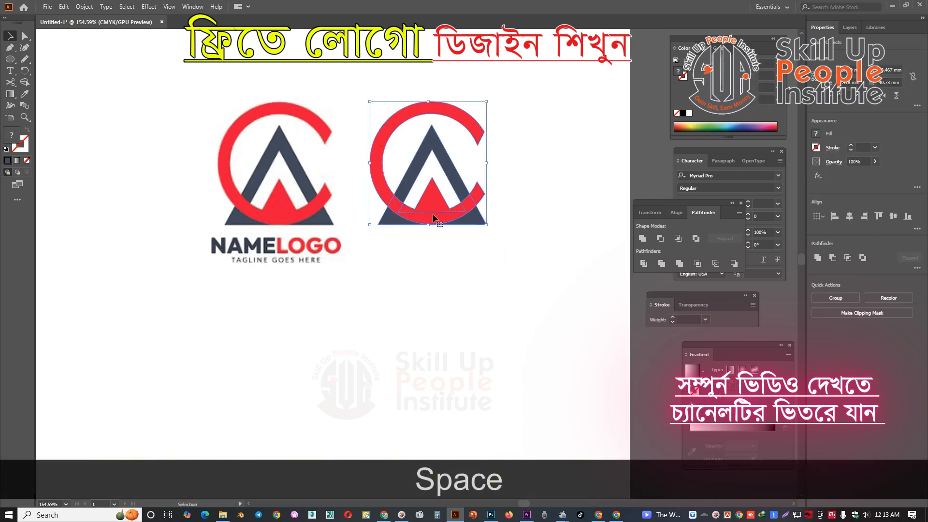
pyautogui.moveTo(433, 214); pyautogui.dragTo(444, 212)
pyautogui.click(527, 262)
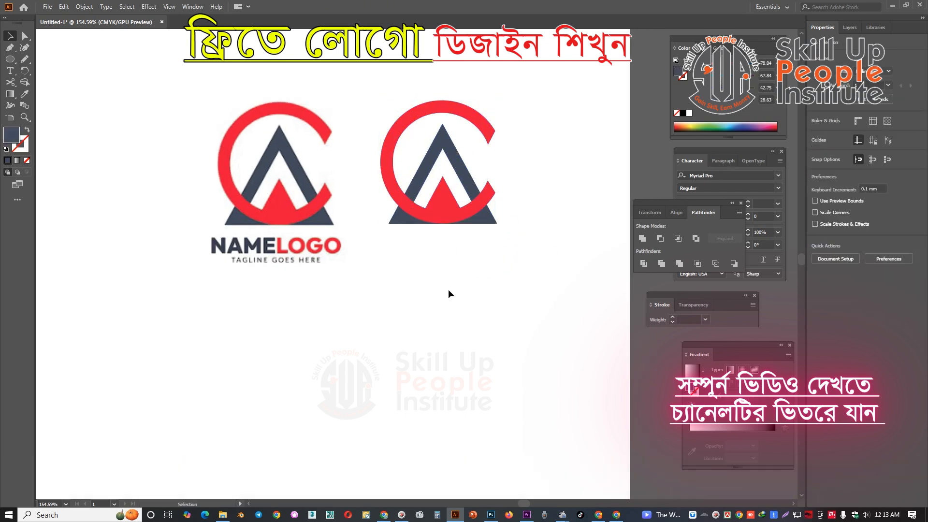
# Add the text "Anowar Centern" in 12 pt Myriad Pro just below the traced logo and nudge it slightly toward the logo's centre.
pyautogui.press('t')
pyautogui.click(392, 247)
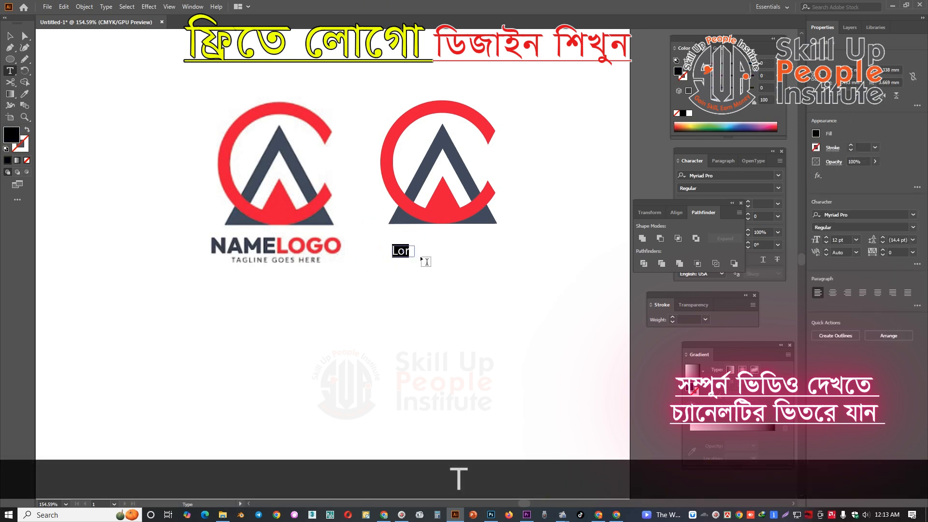
pyautogui.hotkey('ctrl', 'z')
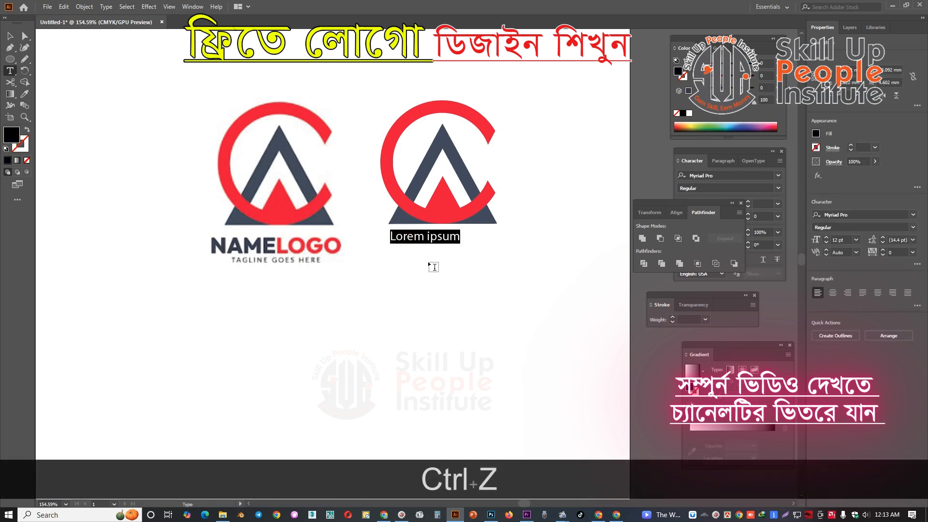
pyautogui.press('capslock')
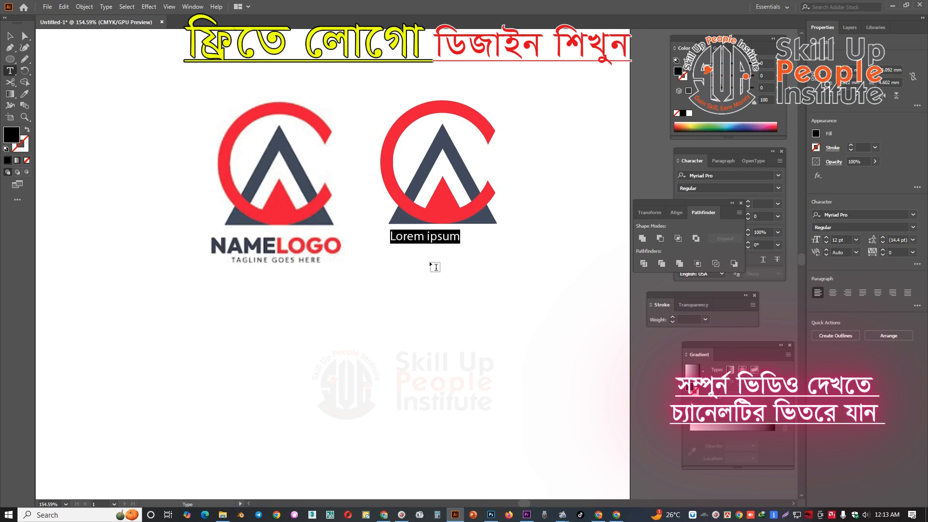
pyautogui.write('A')
pyautogui.press('capslock')
pyautogui.write('wa')
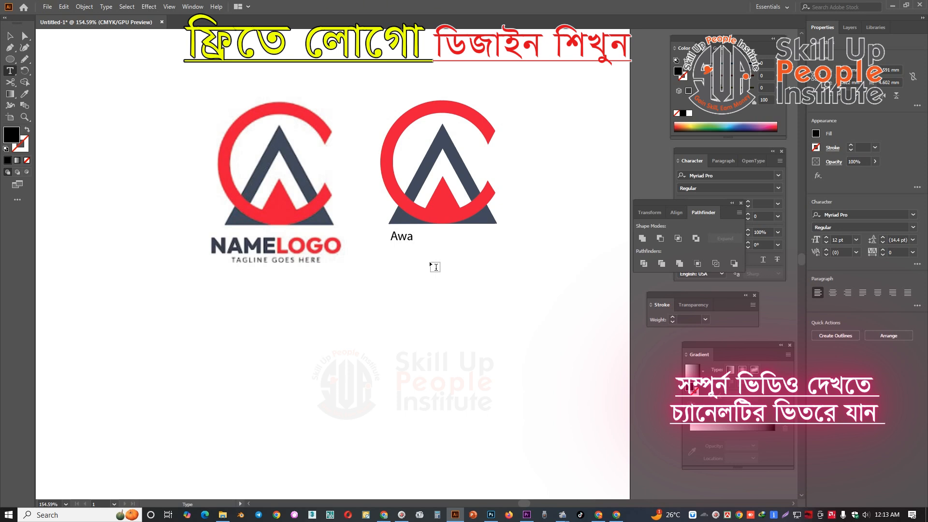
pyautogui.press('BackSpace')
pyautogui.press('BackSpace')
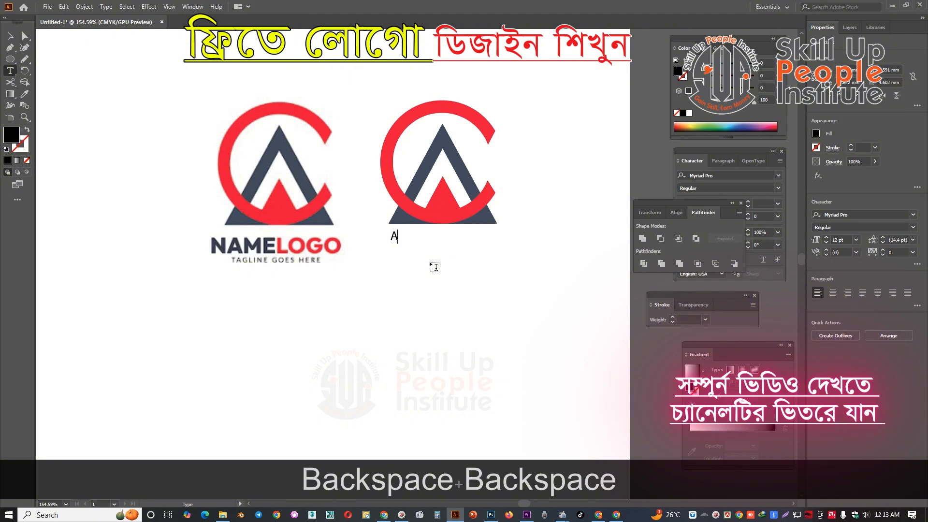
pyautogui.write('no')
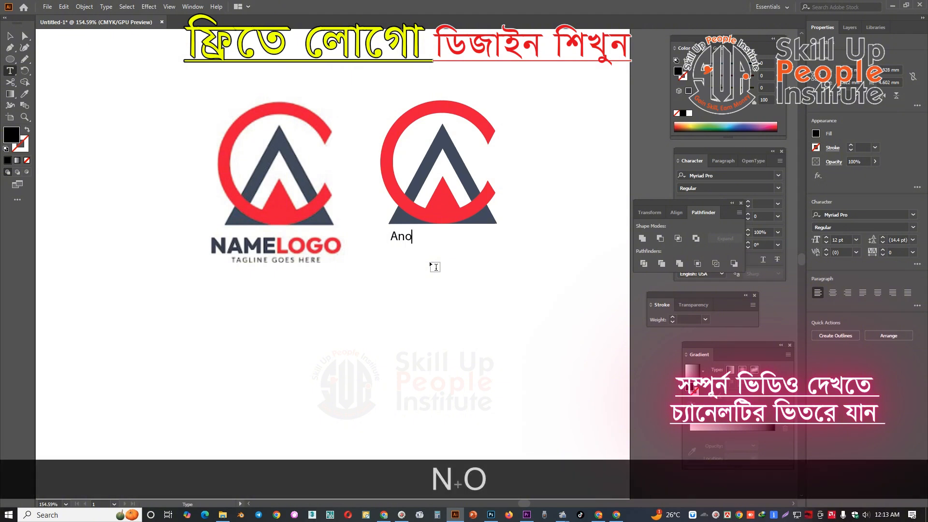
pyautogui.press('BackSpace')
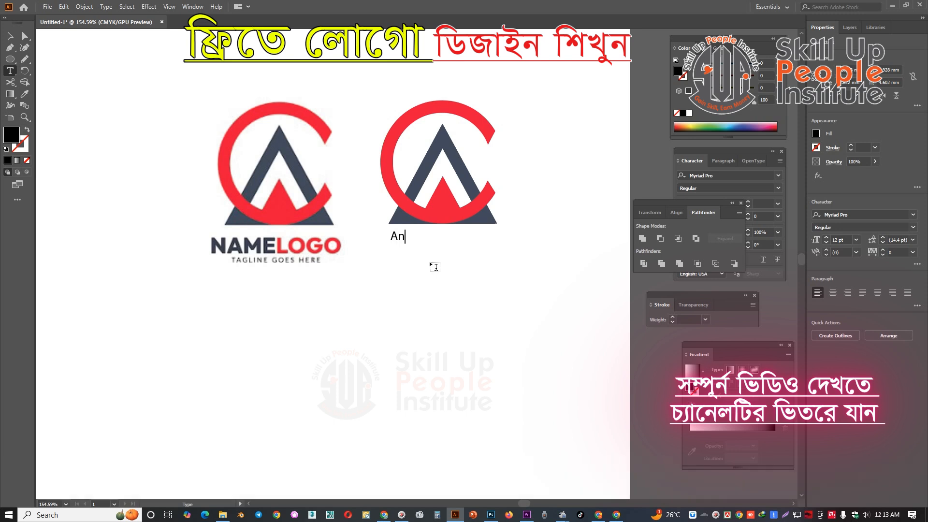
pyautogui.write('owar')
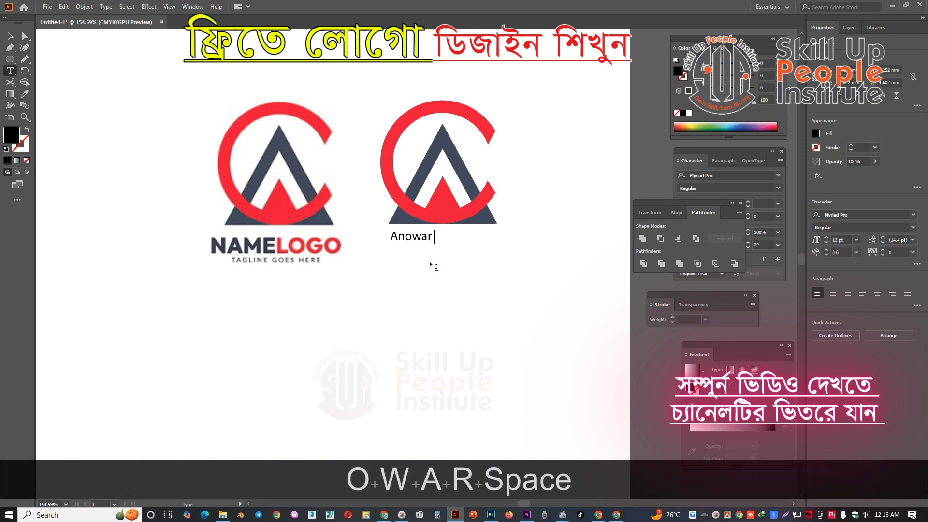
pyautogui.press('capslock')
pyautogui.write('C')
pyautogui.press('capslock')
pyautogui.write('entern')
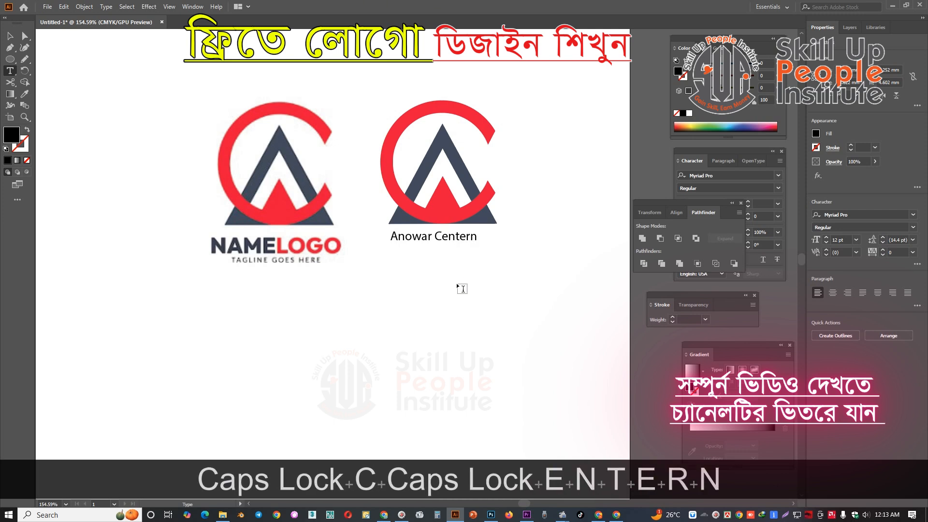
pyautogui.click(10, 36)
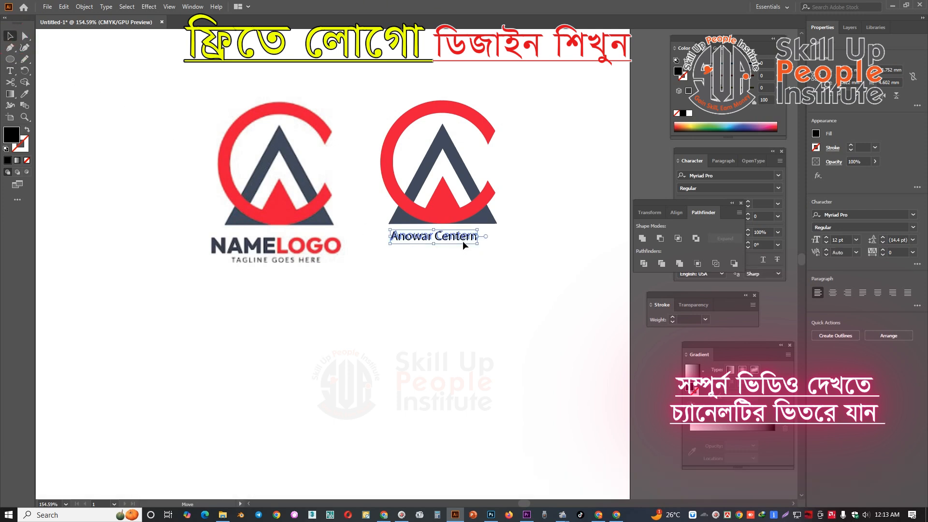
pyautogui.moveTo(462, 241); pyautogui.dragTo(465, 239)
# Group the traced C and A, scale the group down to a small icon, and place the enlarged name text beside it.
pyautogui.click(488, 210)
pyautogui.press('a')
pyautogui.moveTo(542, 120); pyautogui.dragTo(377, 201)
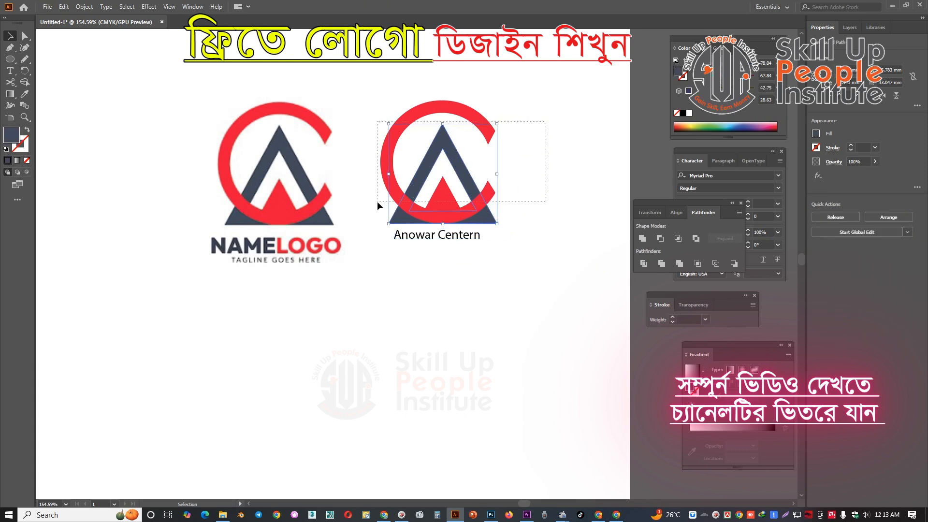
pyautogui.hotkey('ctrl', 'g')
pyautogui.moveTo(496, 163); pyautogui.dragTo(396, 199)
pyautogui.moveTo(424, 233); pyautogui.dragTo(565, 198)
# Unlock the reference logo and move it to the artboard's upper left, and place the name text above the small icon.
pyautogui.click(316, 206)
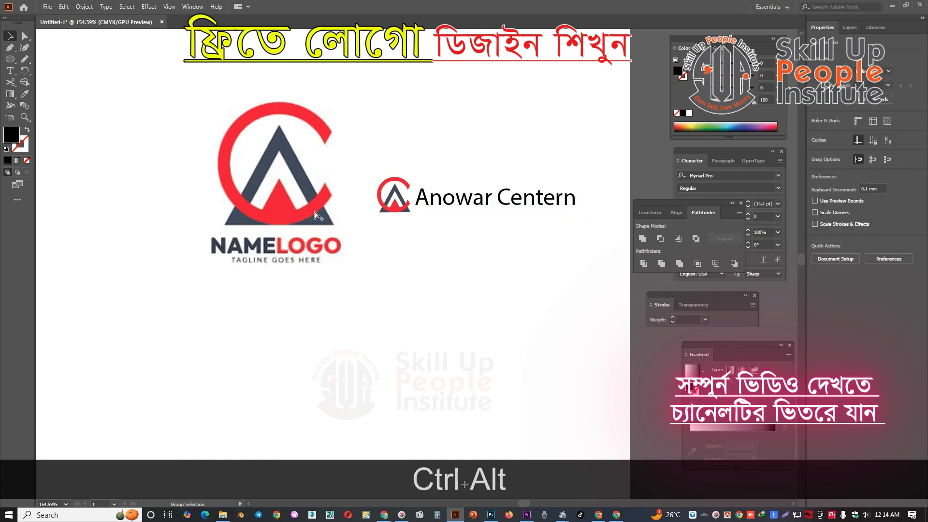
pyautogui.hotkey('ctrl', 'alt', '2')
pyautogui.click(446, 141)
pyautogui.moveTo(323, 191); pyautogui.dragTo(173, 140)
pyautogui.moveTo(458, 205); pyautogui.dragTo(364, 139)
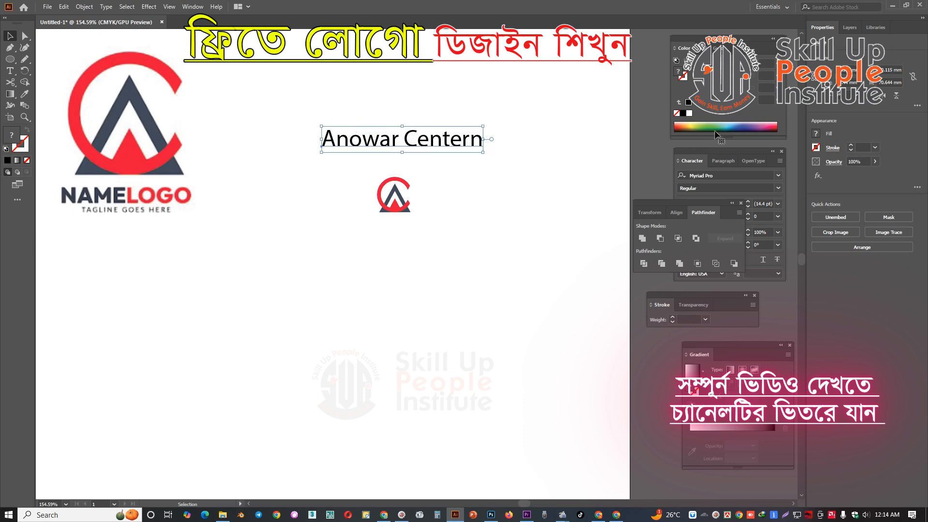
# Set the name text's font to Academic M54 and insert extra spaces to open a wide gap between its two words.
pyautogui.click(778, 176)
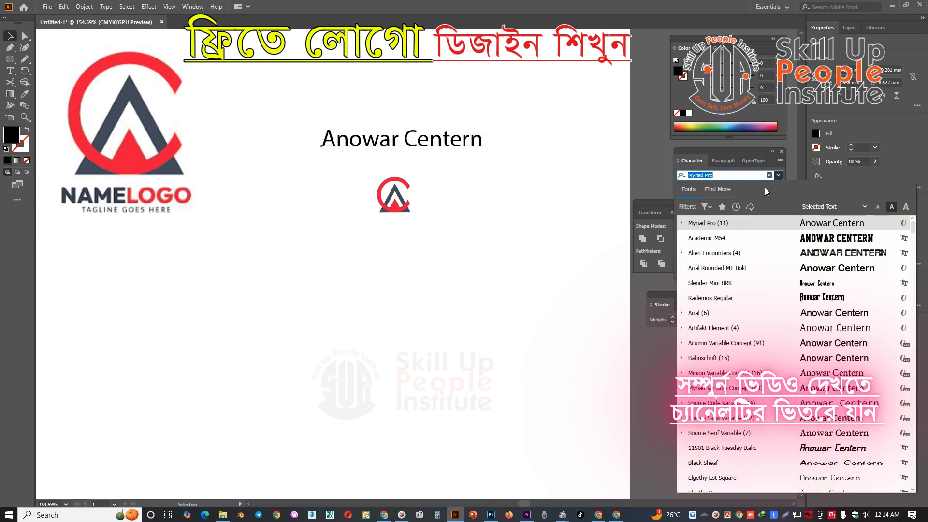
pyautogui.click(760, 238)
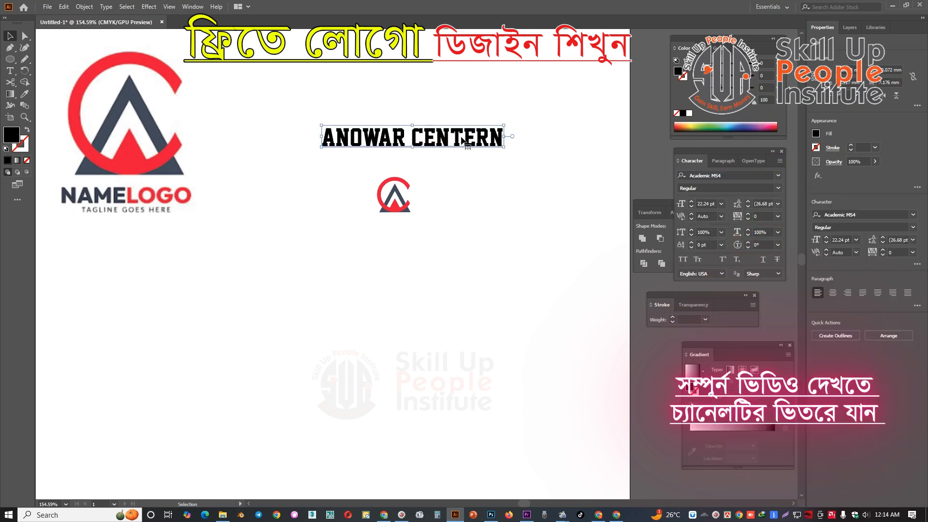
pyautogui.doubleClick(411, 137)
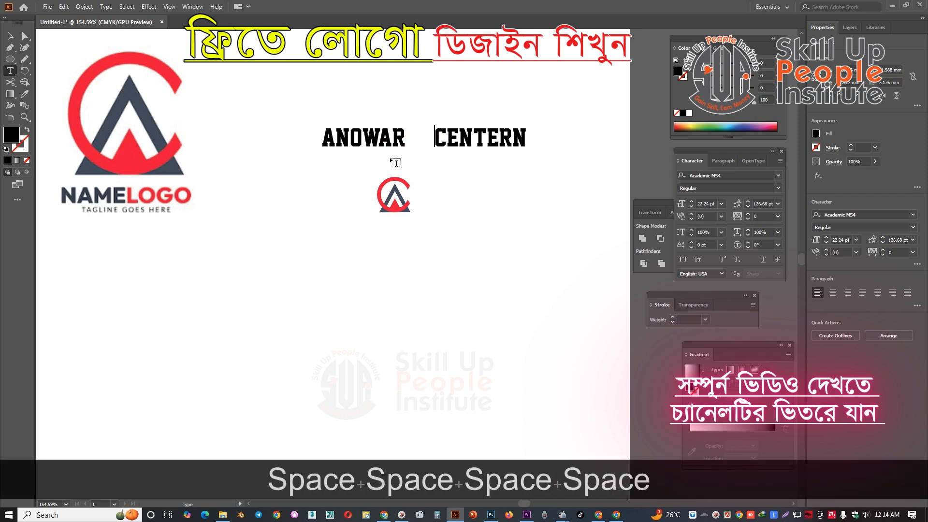
pyautogui.click(13, 35)
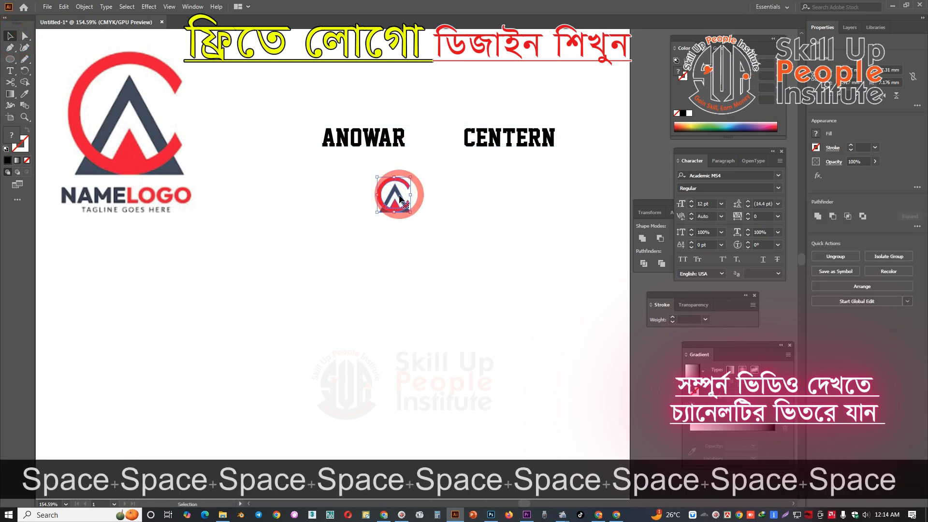
# Move the small icon into the gap between the two words of the name text and enlarge it slightly.
pyautogui.doubleClick(382, 196)
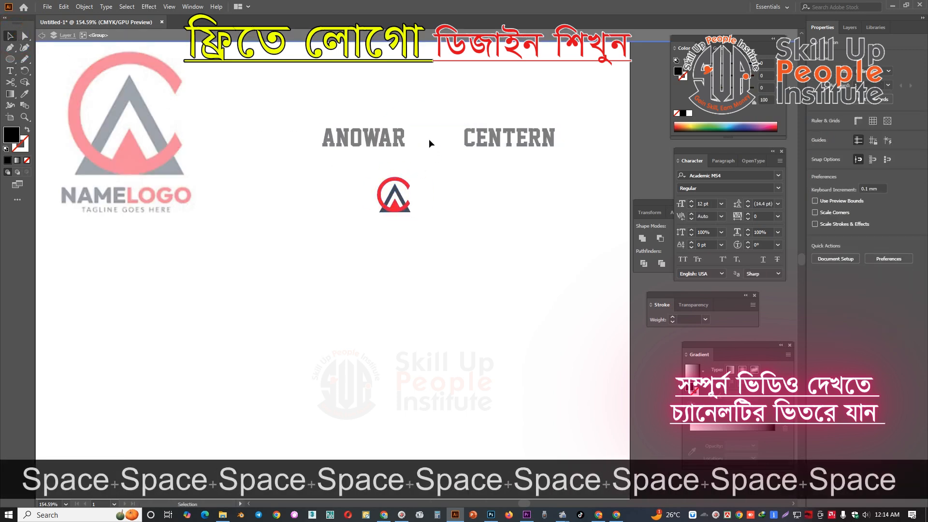
pyautogui.doubleClick(417, 205)
pyautogui.moveTo(410, 207); pyautogui.dragTo(441, 142)
pyautogui.moveTo(436, 109); pyautogui.dragTo(436, 98)
pyautogui.hotkey('ctrl', 'space')
pyautogui.moveTo(425, 130); pyautogui.dragTo(383, 188)
pyautogui.click(527, 165)
pyautogui.hotkey('ctrl', 'space')
pyautogui.moveTo(515, 201); pyautogui.dragTo(291, 120)
pyautogui.press('space')
pyautogui.moveTo(471, 183); pyautogui.dragTo(446, 211)
pyautogui.hotkey('ctrl', 'space')
pyautogui.click(473, 211)
pyautogui.press('space')
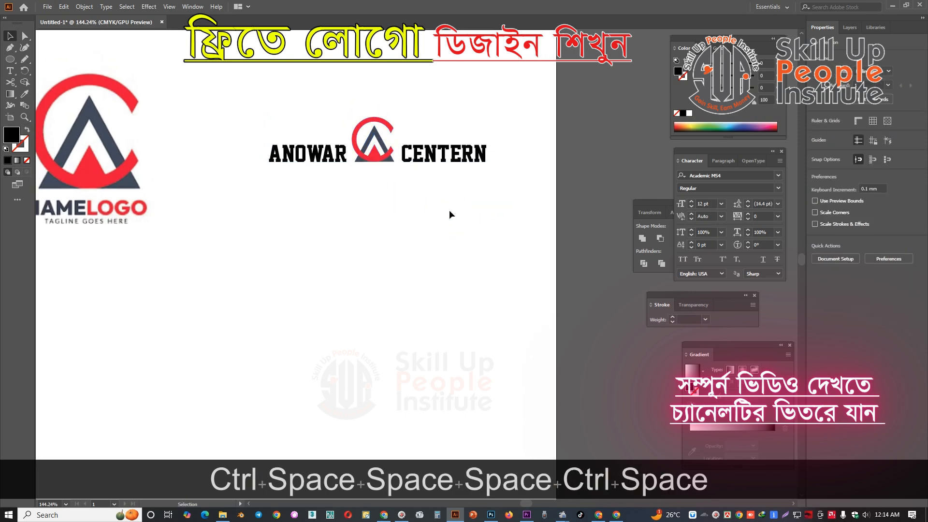